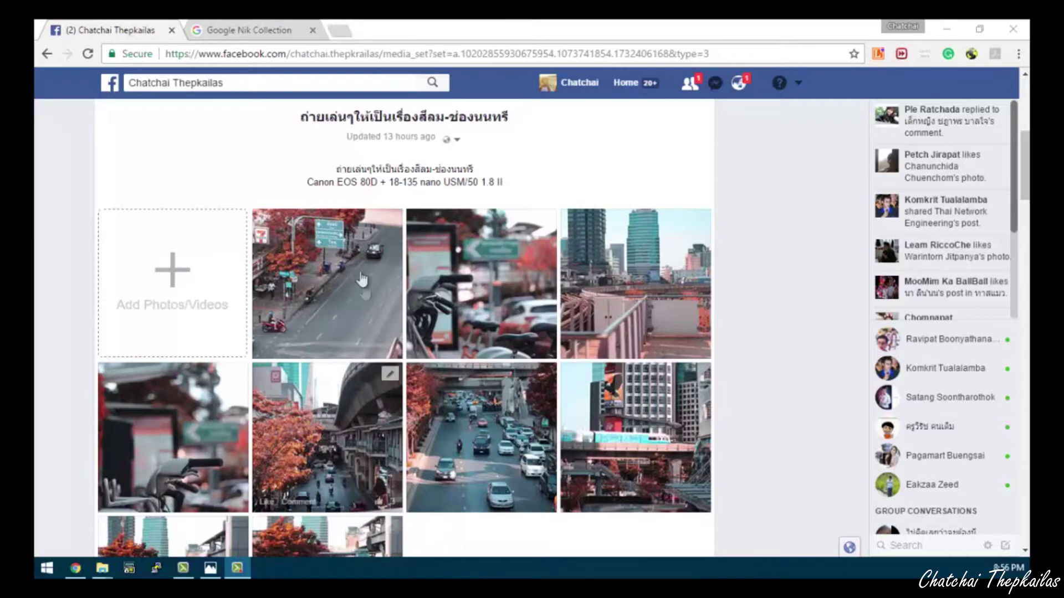
Step: Open the red-tree street photo full size in Facebook's photo viewer
scroll(447, 404, down, 3)
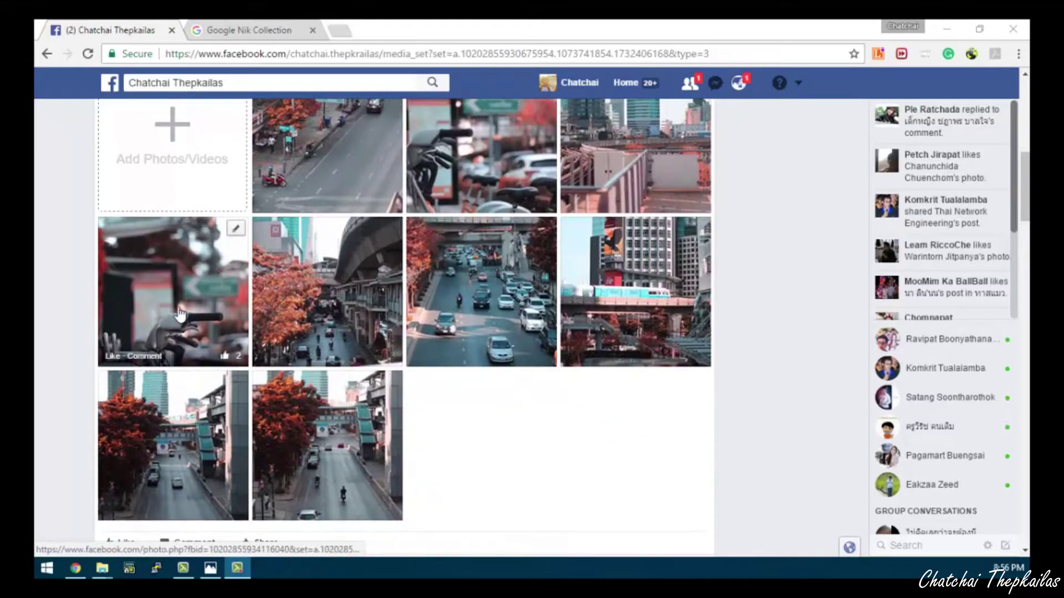
scroll(477, 304, up, 3)
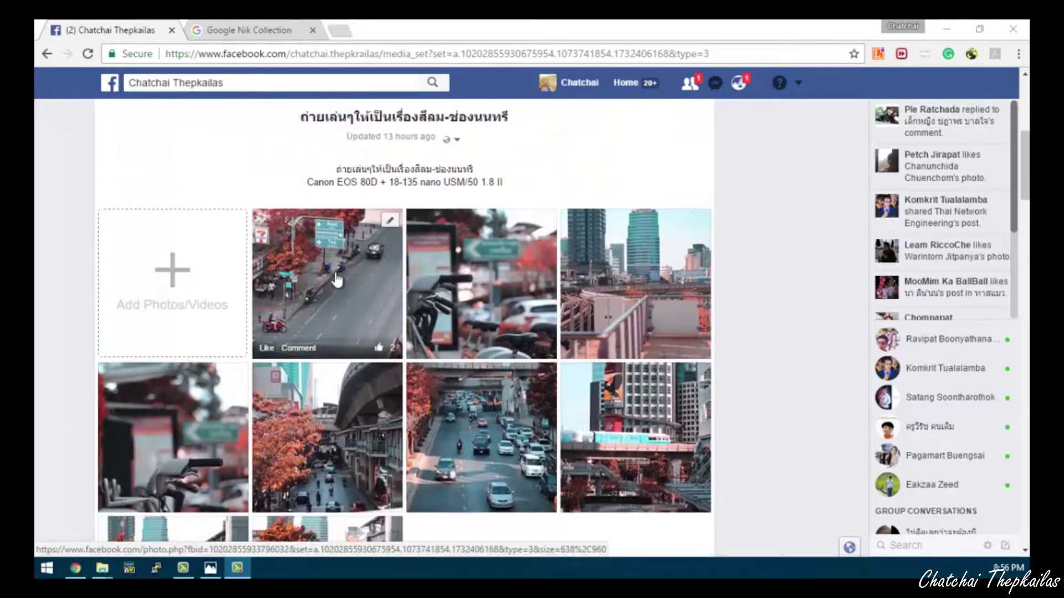
click(336, 277)
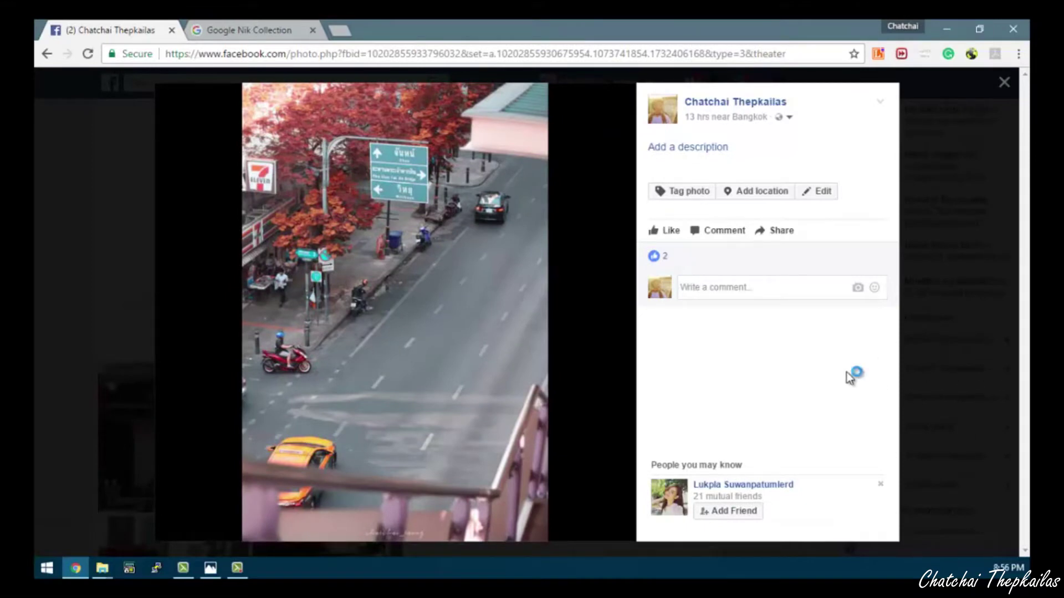
Step: Browse through every album photo until the red-tree street photo comes back around
key(Right)
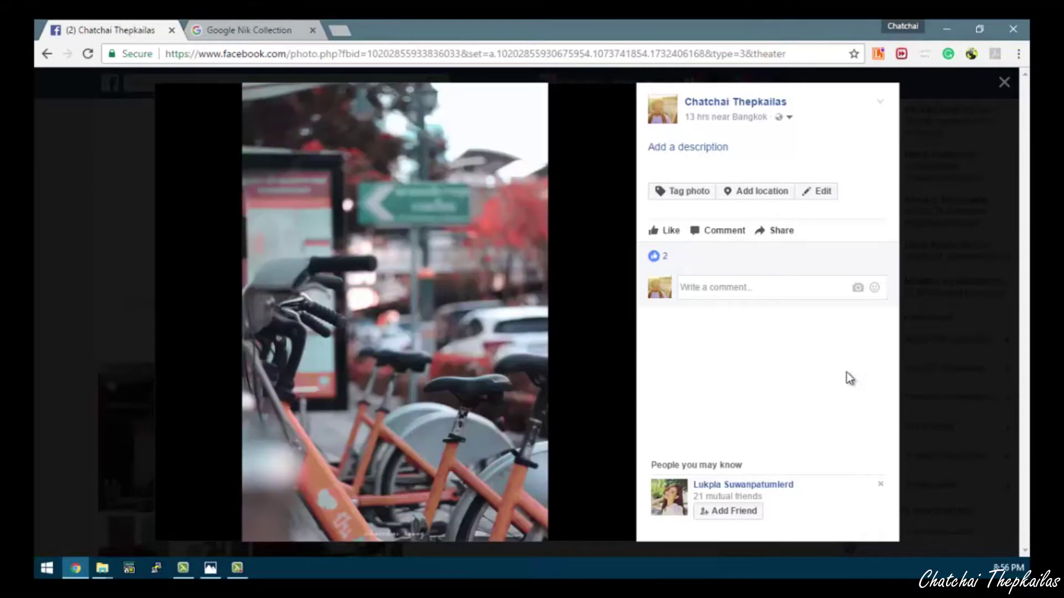
key(Right)
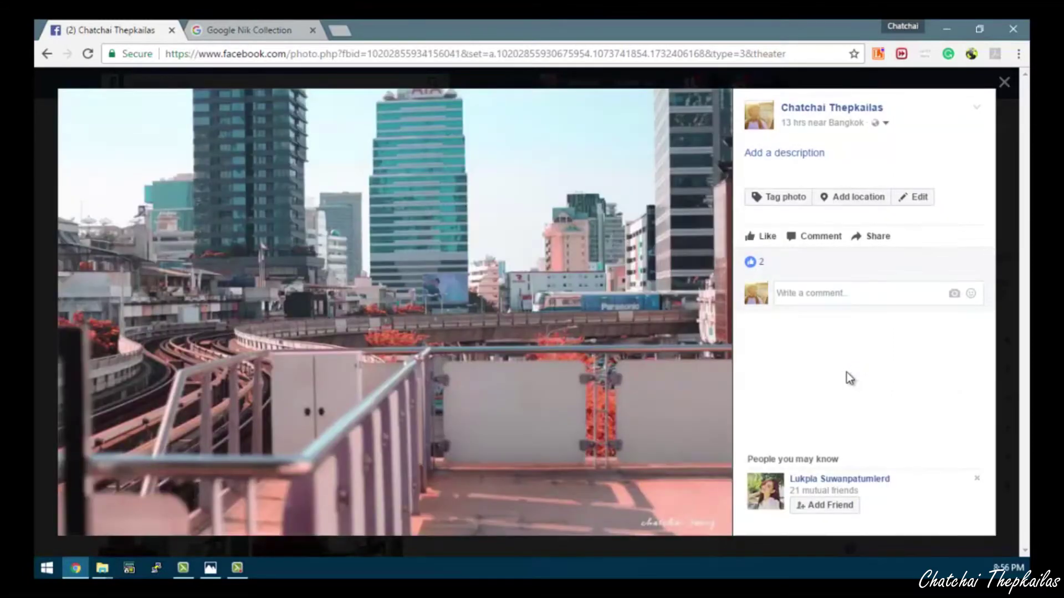
key(Left)
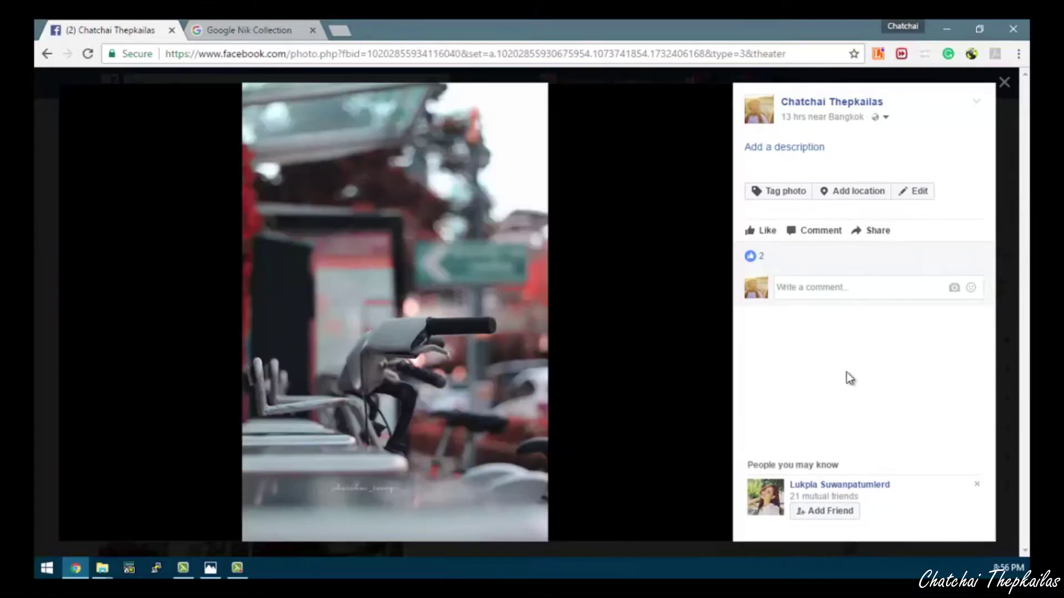
key(Left)
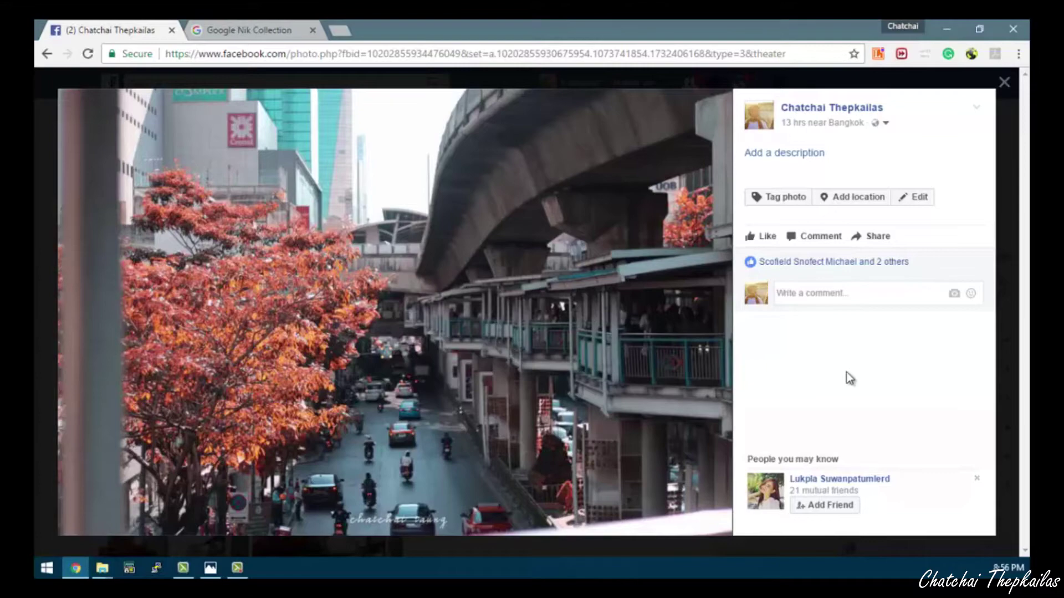
key(Right)
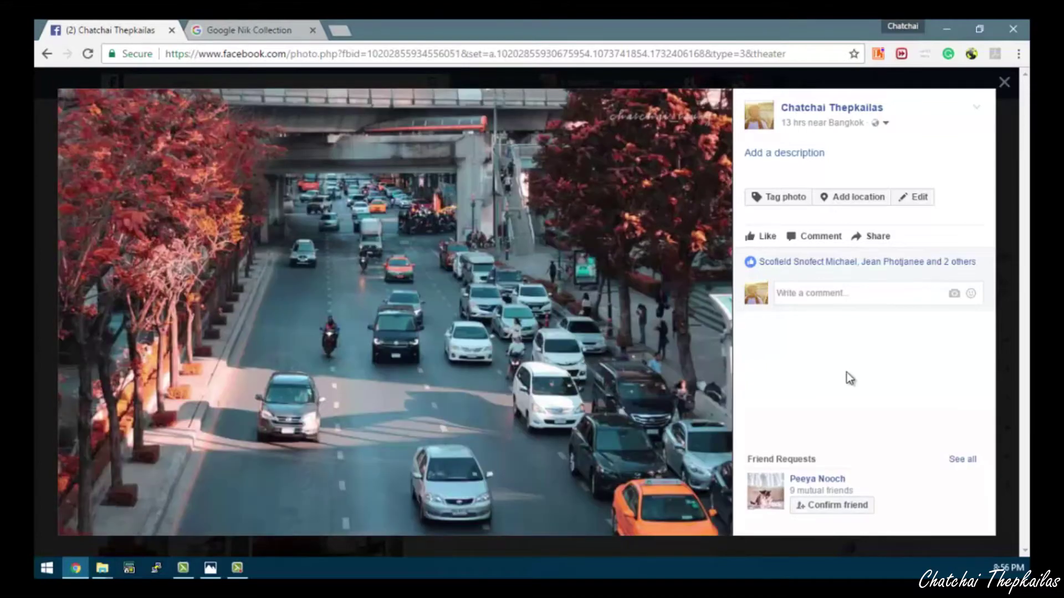
key(Right)
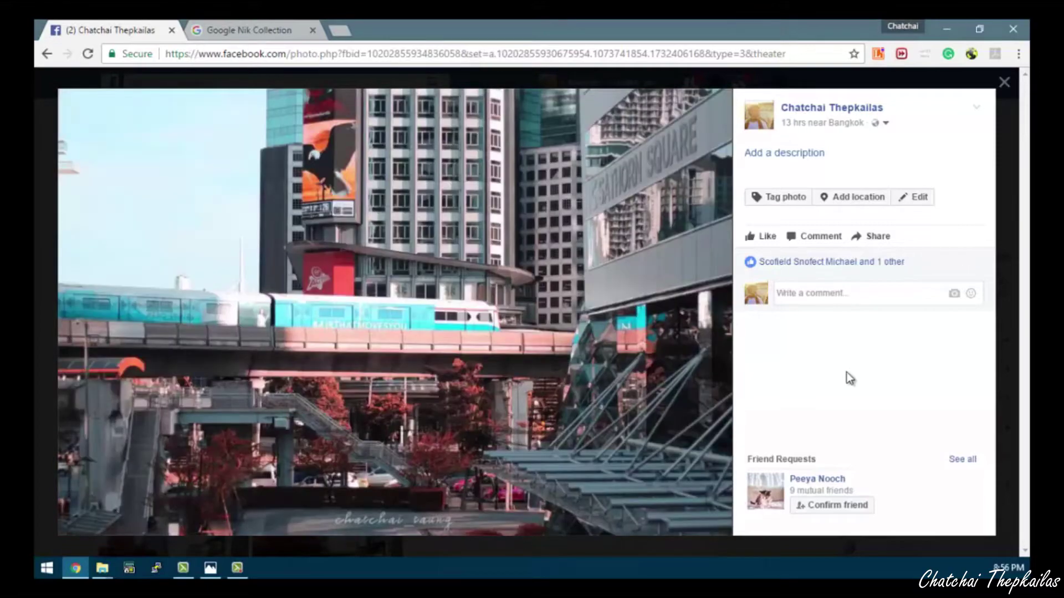
key(Right)
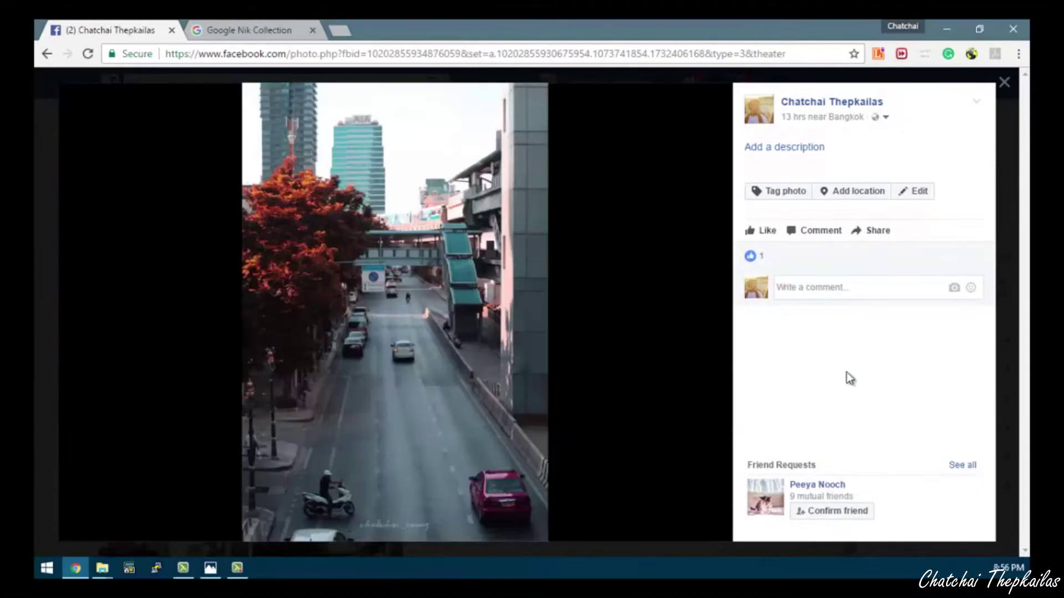
key(Right)
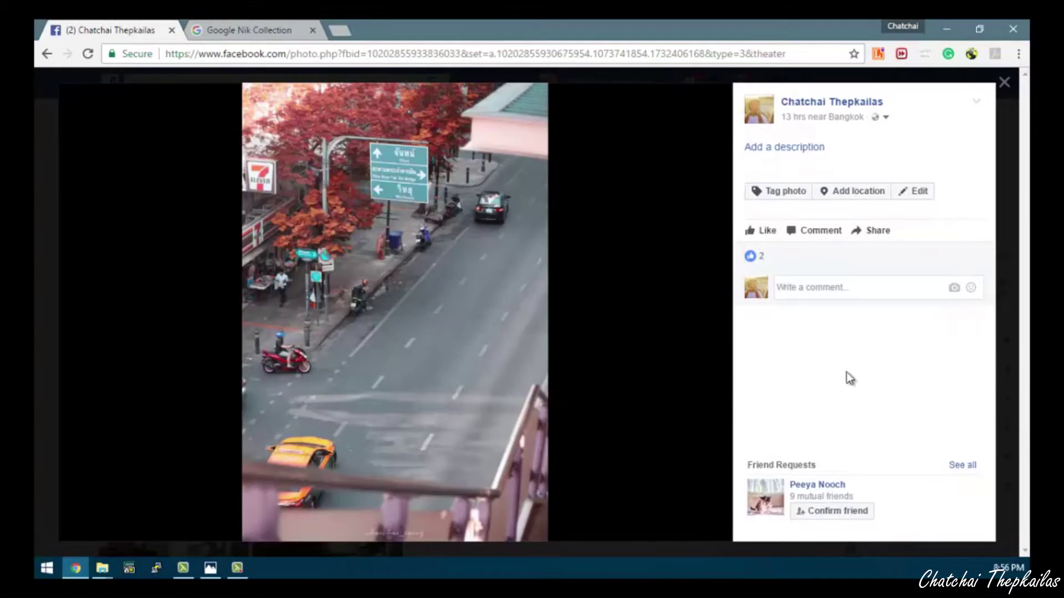
key(Right)
key(Right)
click(220, 562)
drag(527, 35, 1021, 104)
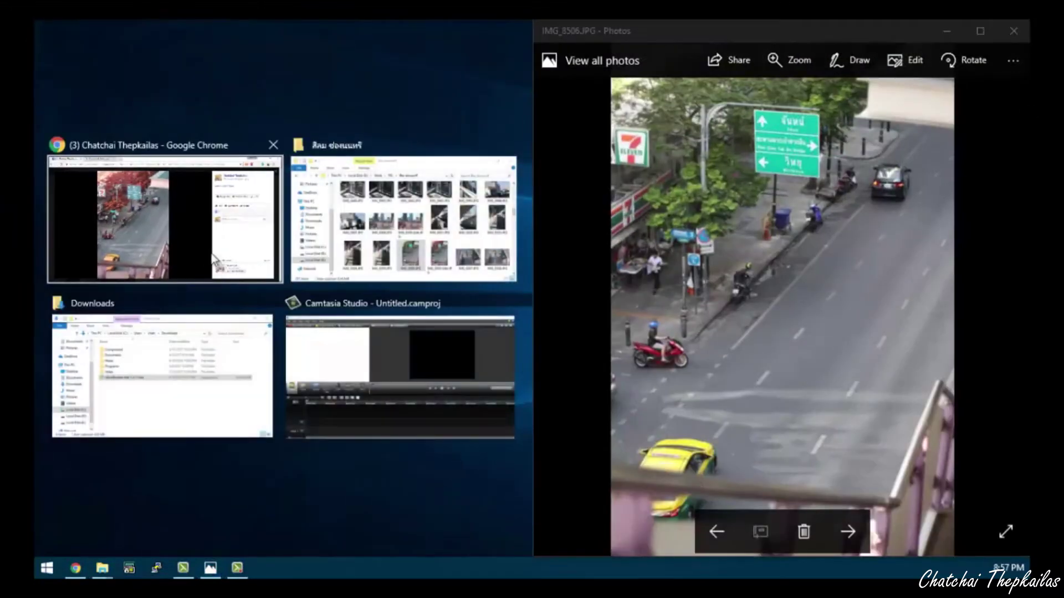
click(214, 252)
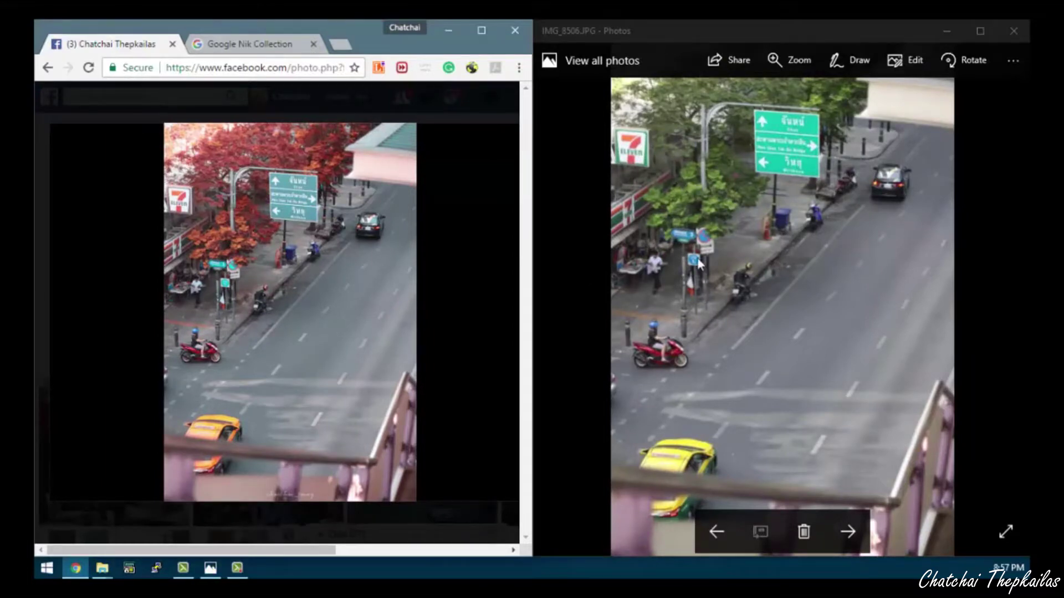
click(726, 40)
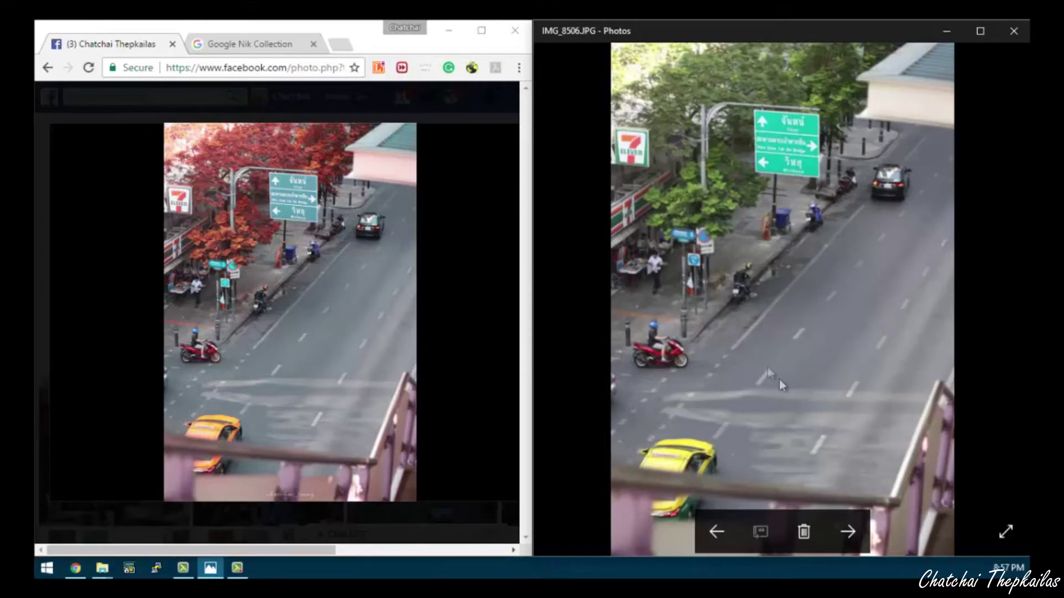
mouse_move(455, 202)
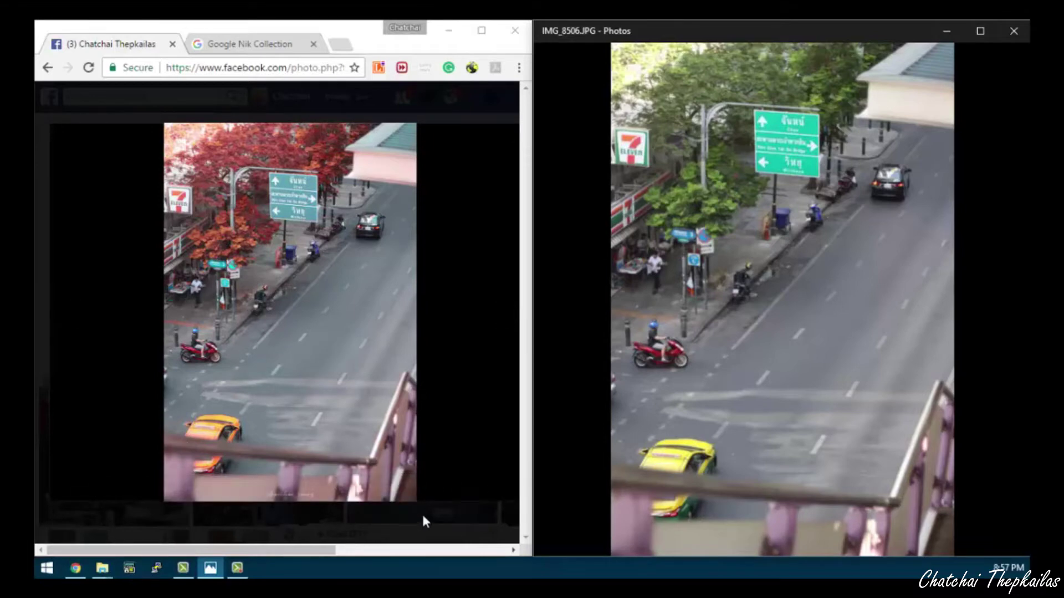
click(1006, 33)
double_click(367, 38)
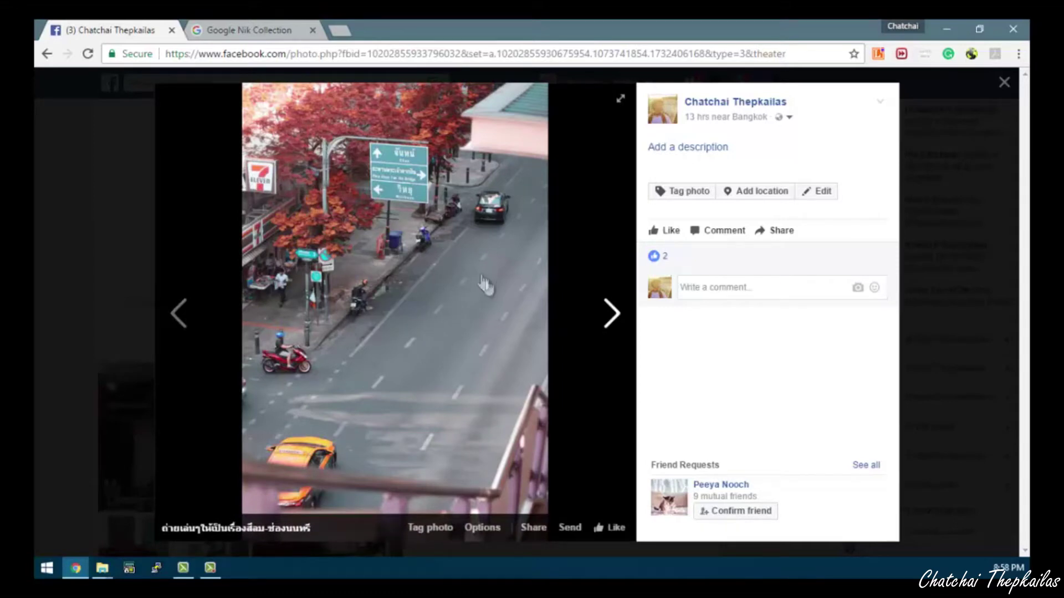
click(264, 29)
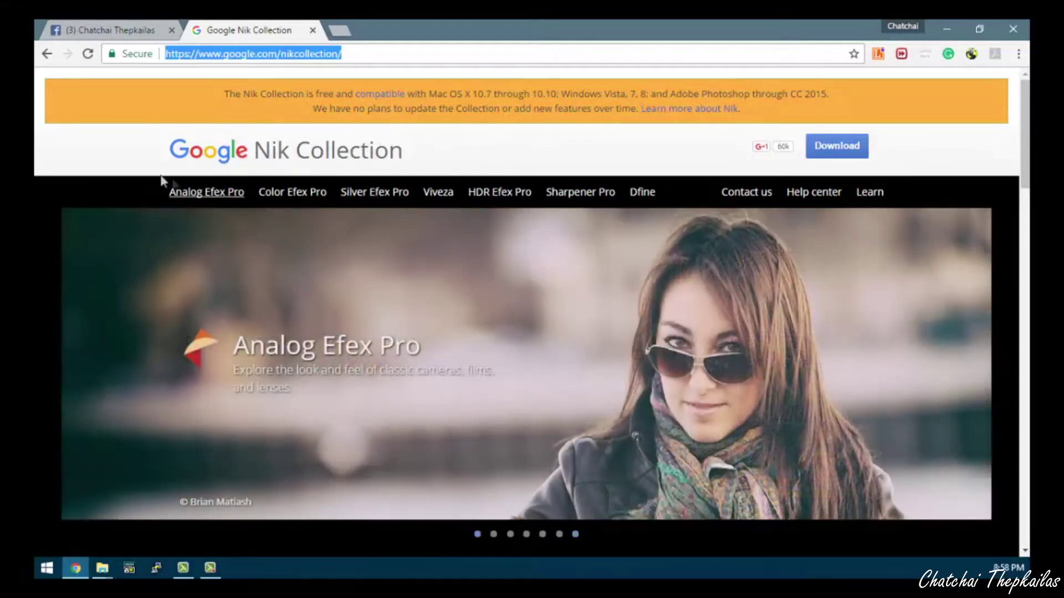
Step: Select the Nik Collection page address and show the Mac and Windows download options
click(376, 54)
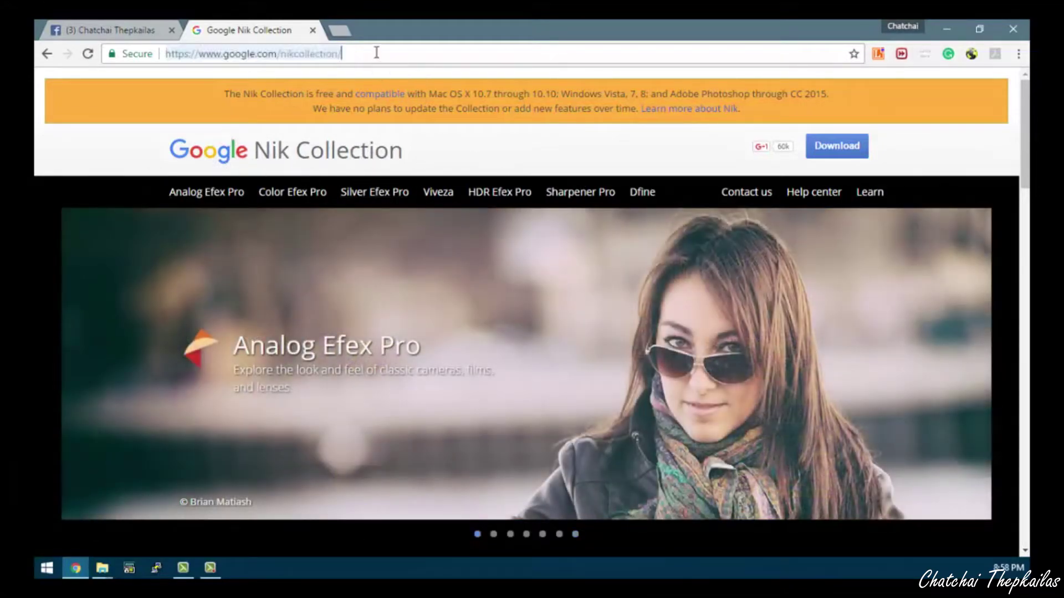
drag(399, 53, 162, 62)
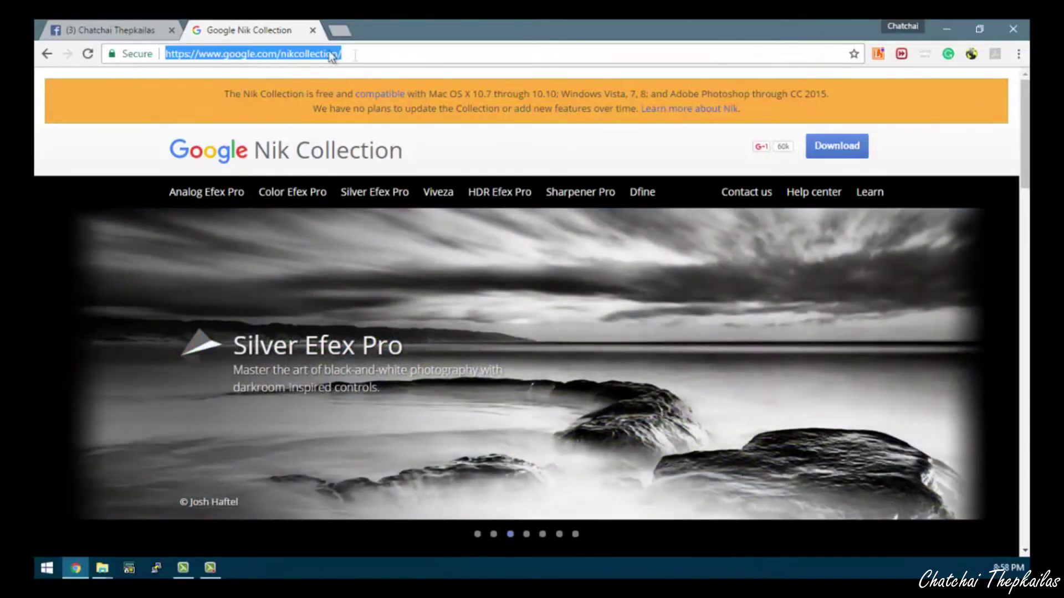
click(834, 148)
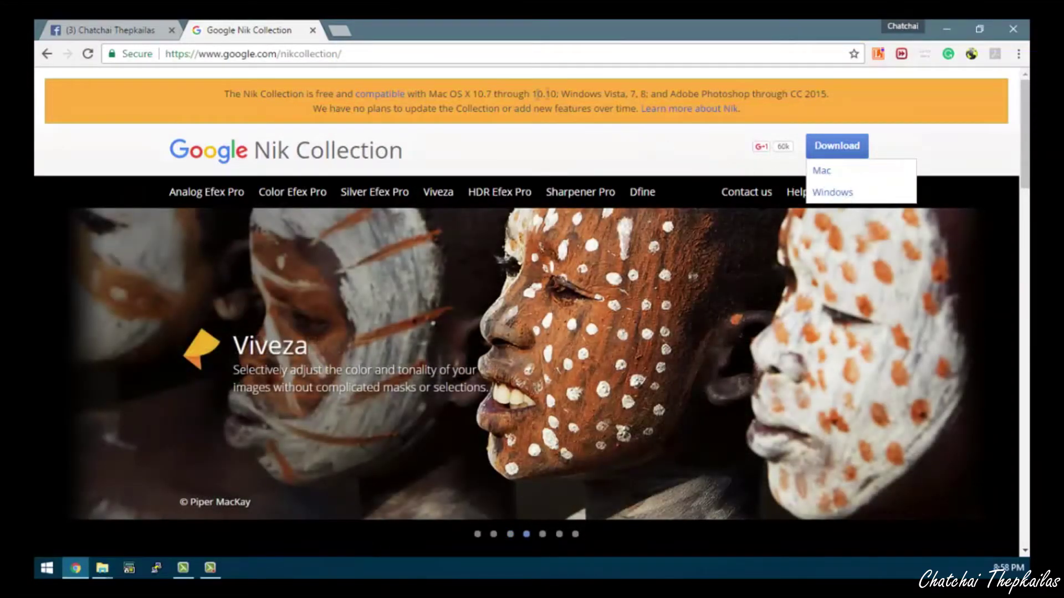
Step: Review the supported Windows, Photoshop CC 2015 and Mac OS X versions, then download the Windows version
drag(562, 93, 651, 98)
click(672, 94)
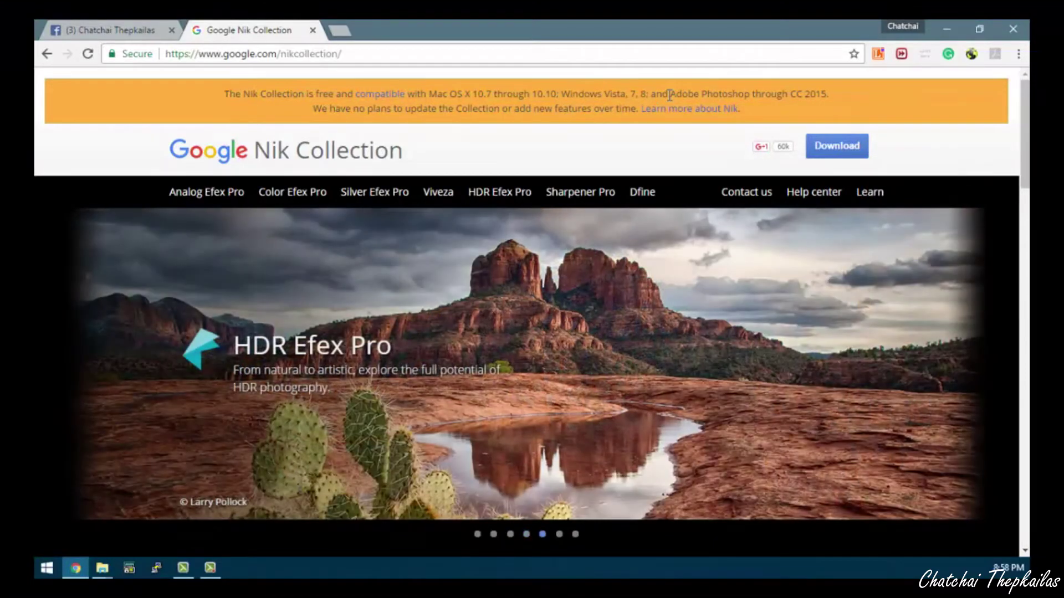
double_click(643, 94)
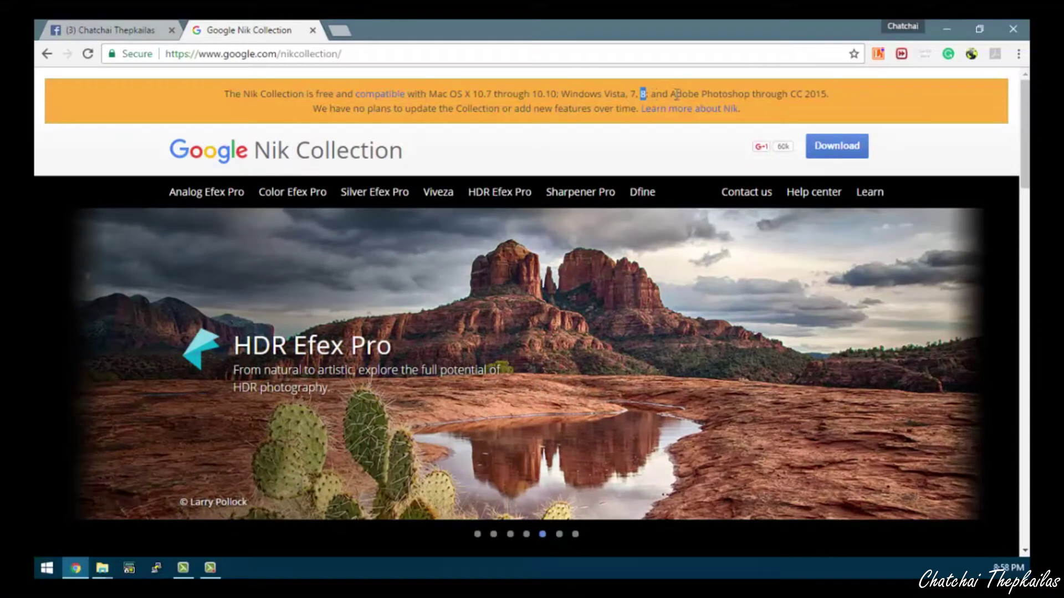
drag(663, 96, 847, 101)
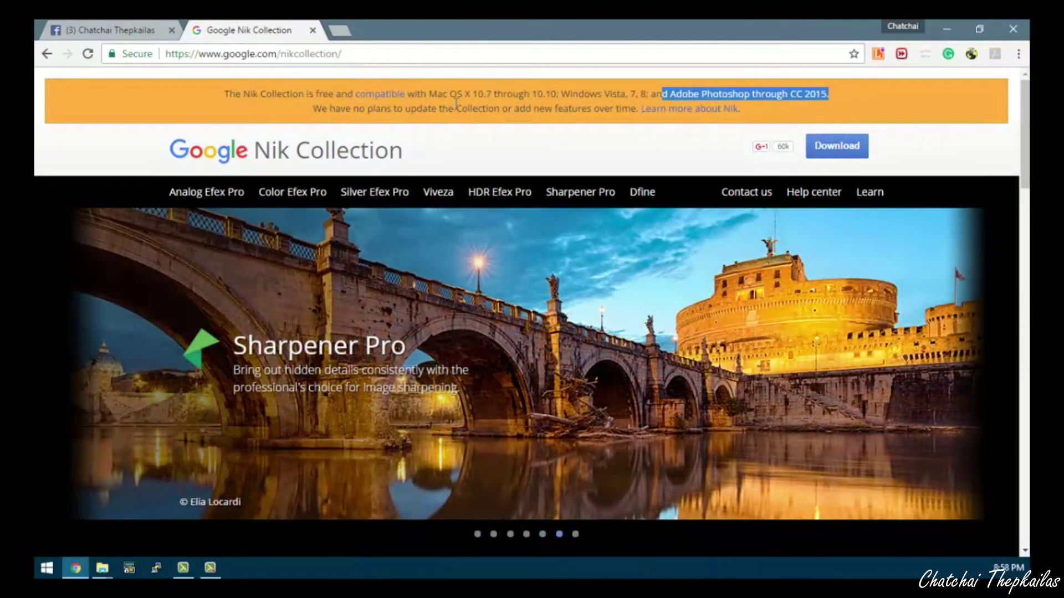
drag(429, 95, 561, 95)
click(508, 95)
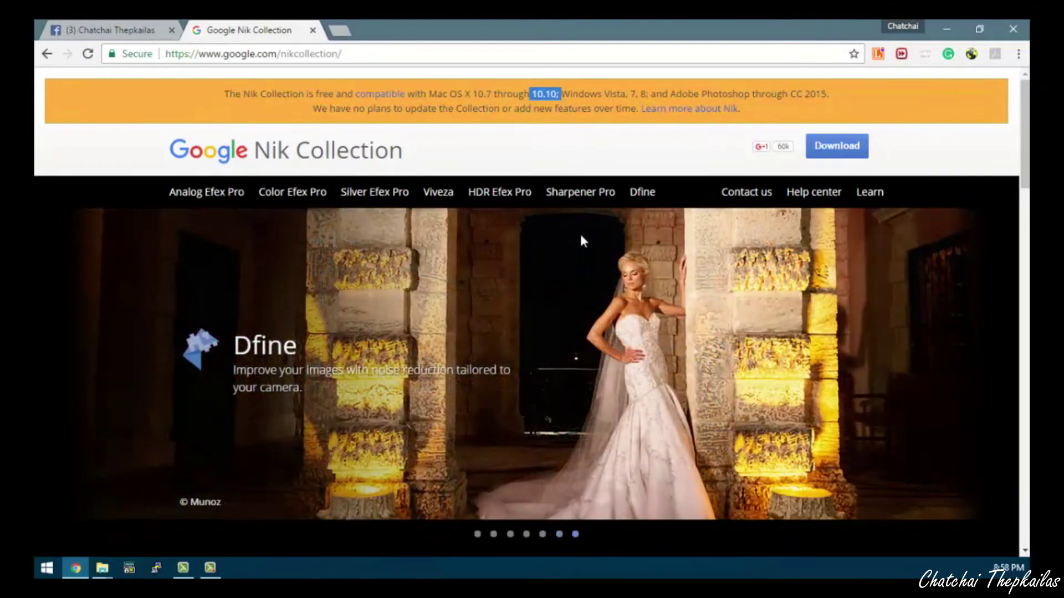
click(831, 151)
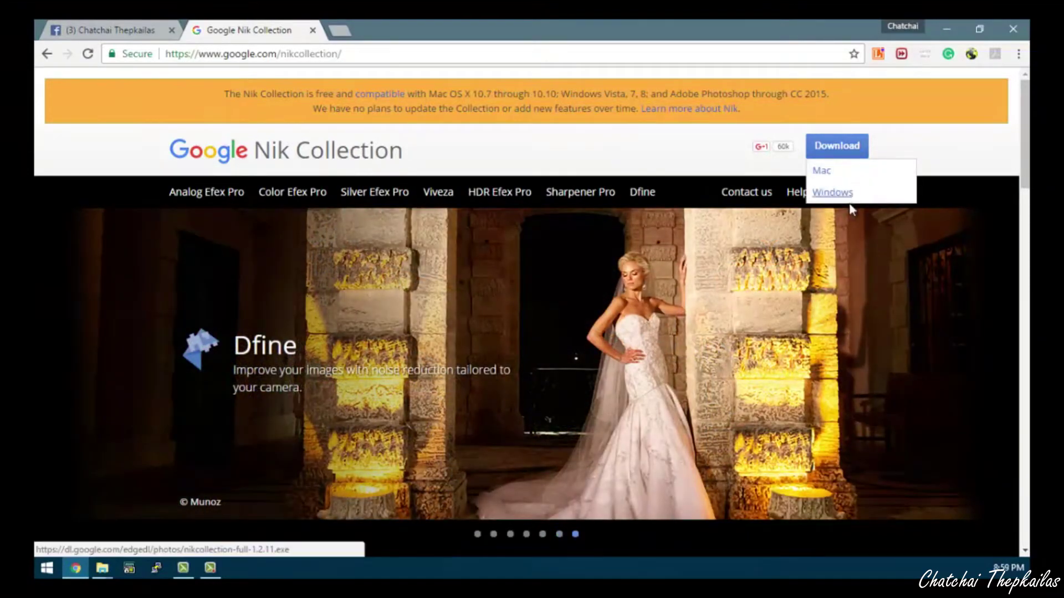
click(839, 191)
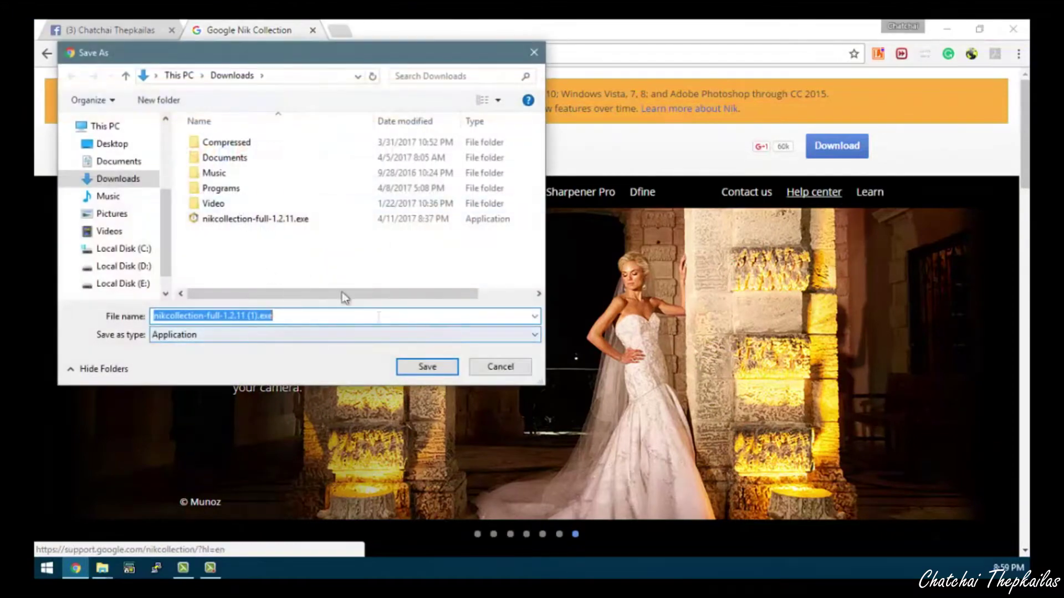
Step: Save the installer to Downloads and check its progress in Chrome's downloads list
click(424, 366)
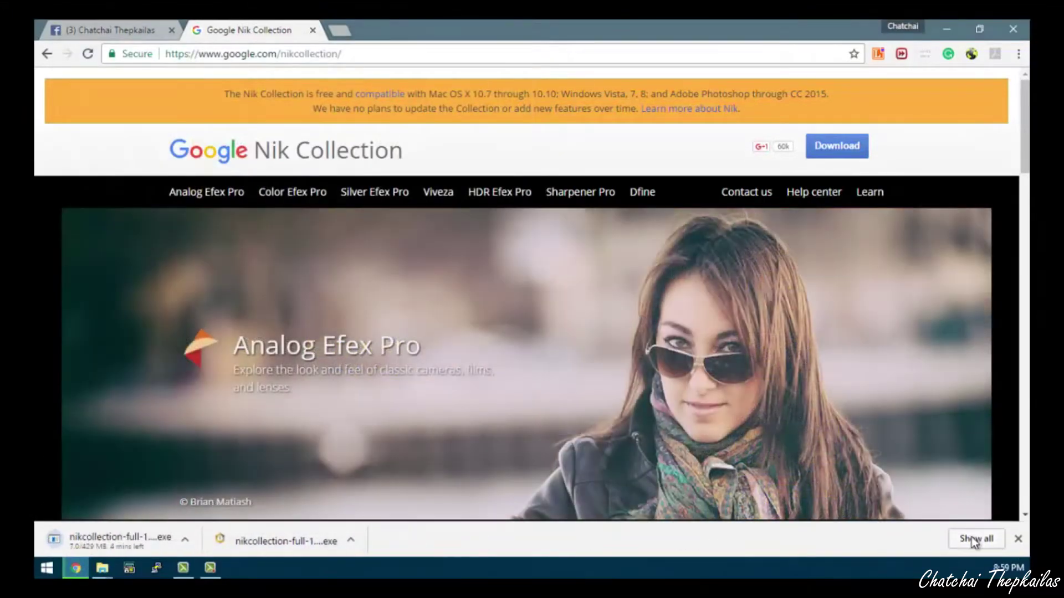
click(975, 539)
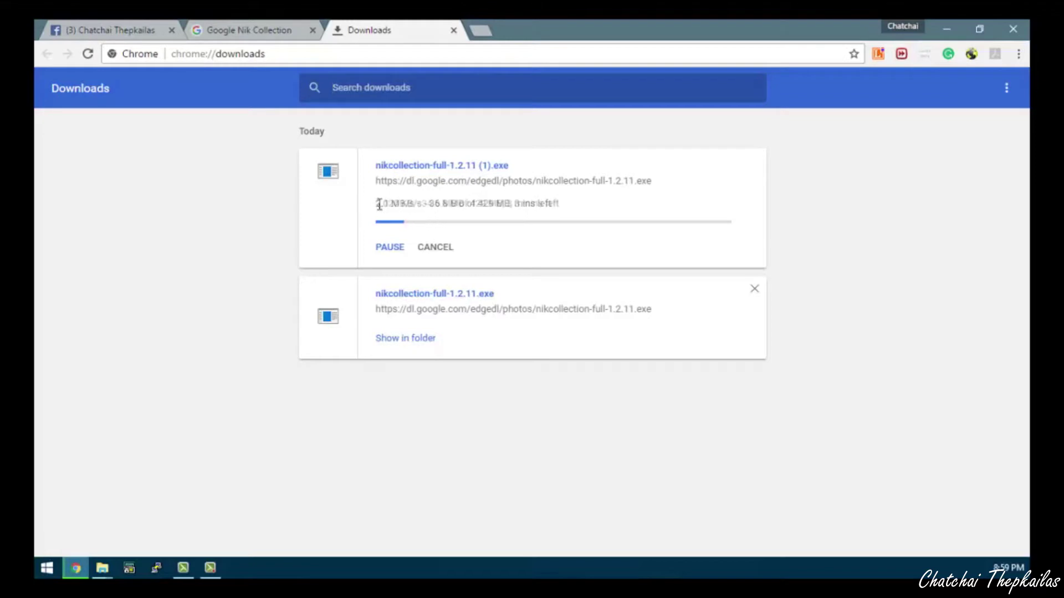
drag(376, 211, 414, 206)
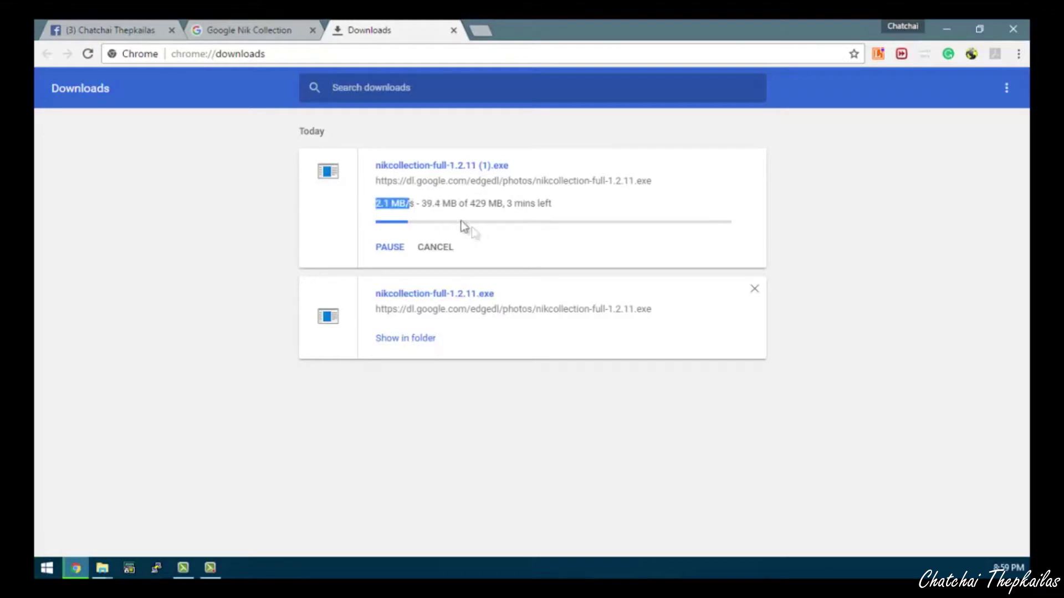
Step: Cancel and remove the duplicate download, then show nikcollection-full-1.2.11.exe in its folder
click(436, 250)
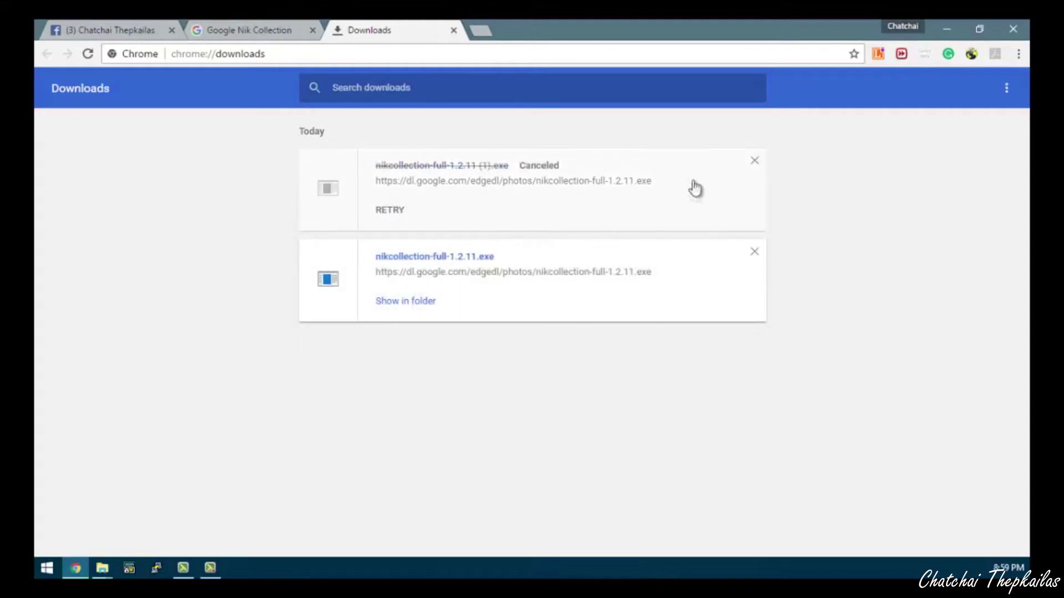
click(756, 161)
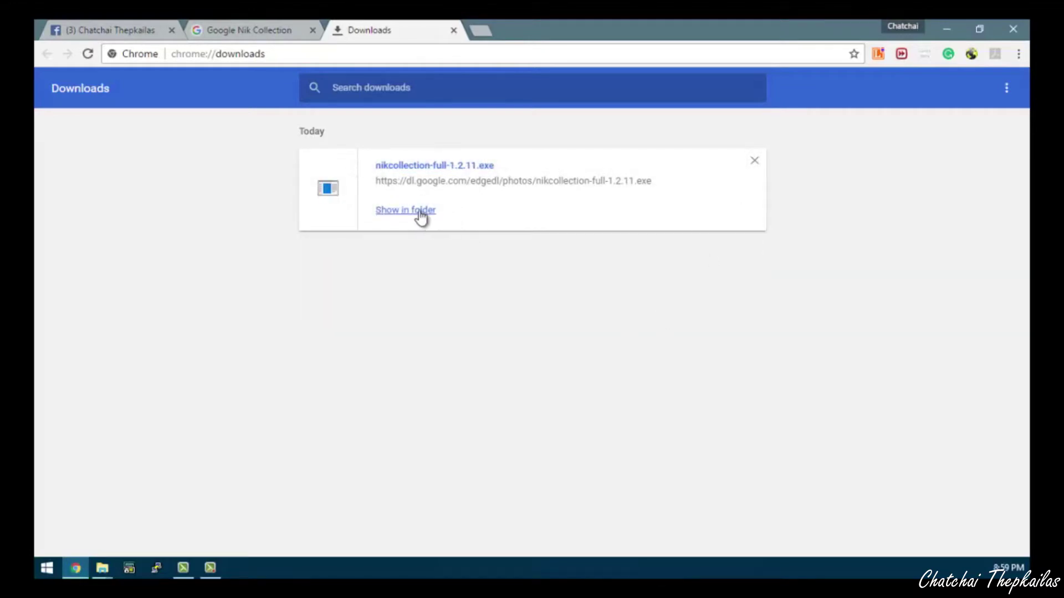
click(421, 215)
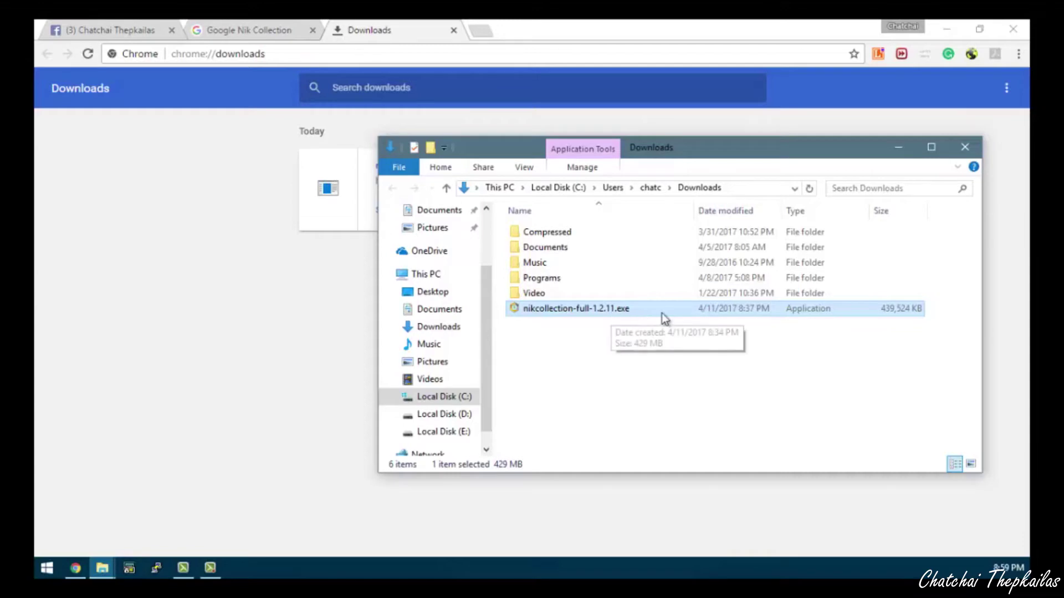
Step: Run nikcollection-full-1.2.11.exe from Downloads and allow it past the security warning
double_click(597, 309)
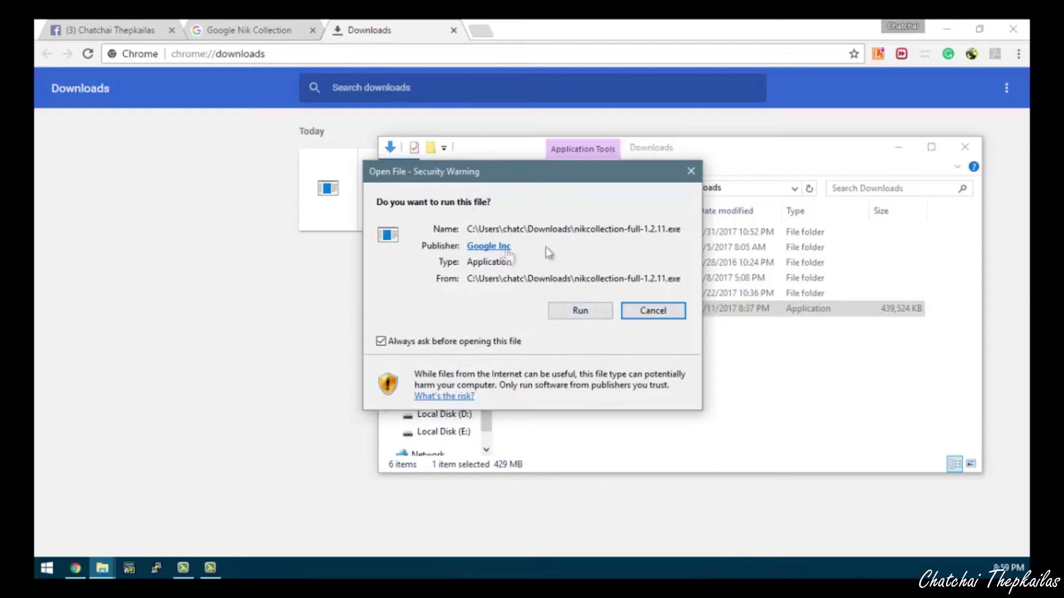
click(586, 310)
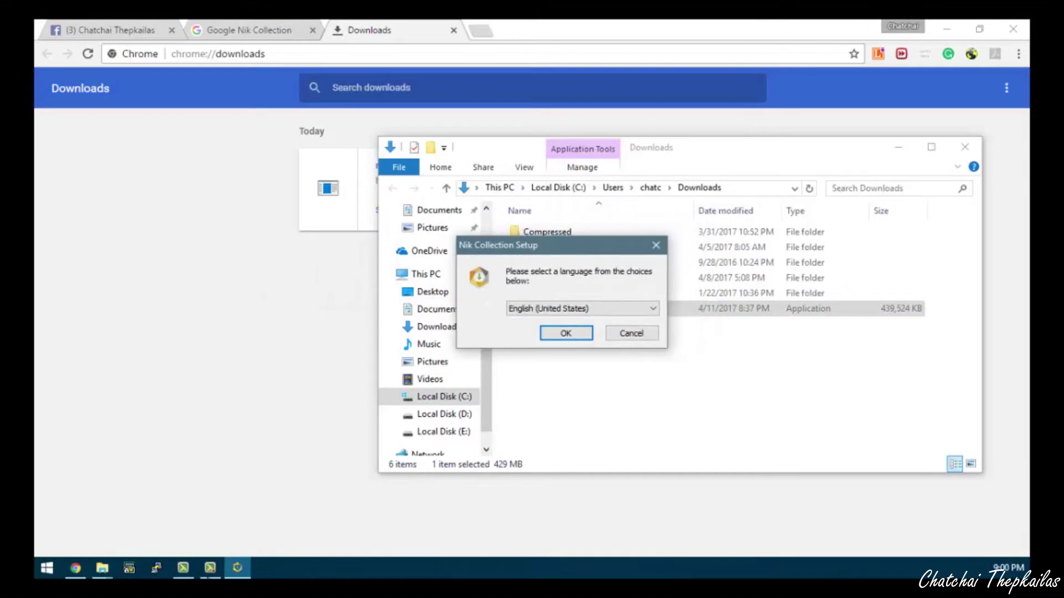
Step: Minimize the other windows and confirm English (United States) as the setup language
click(898, 147)
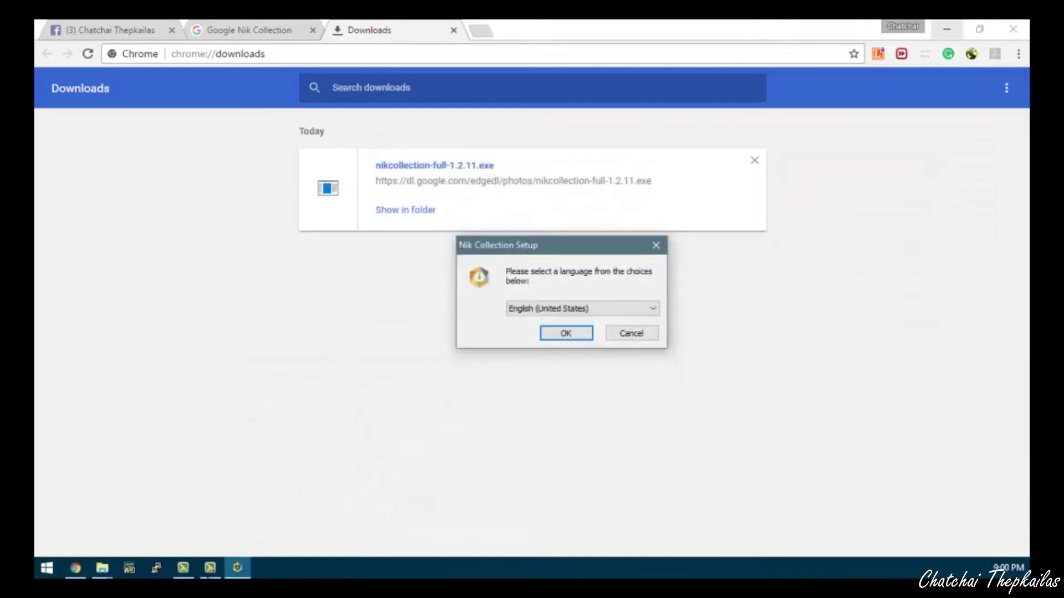
click(947, 29)
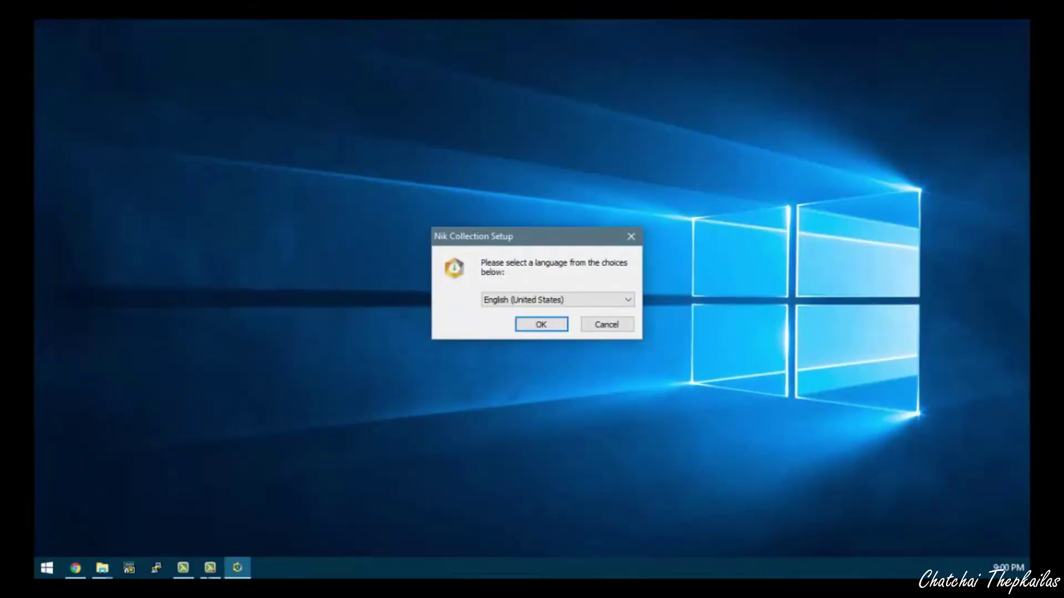
key(alt+Down)
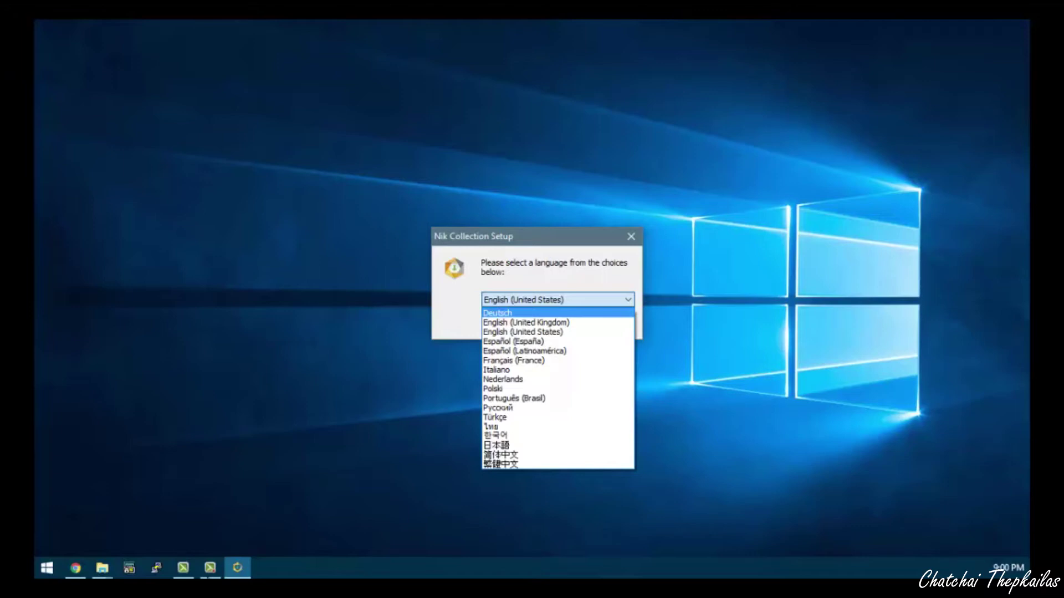
key(Escape)
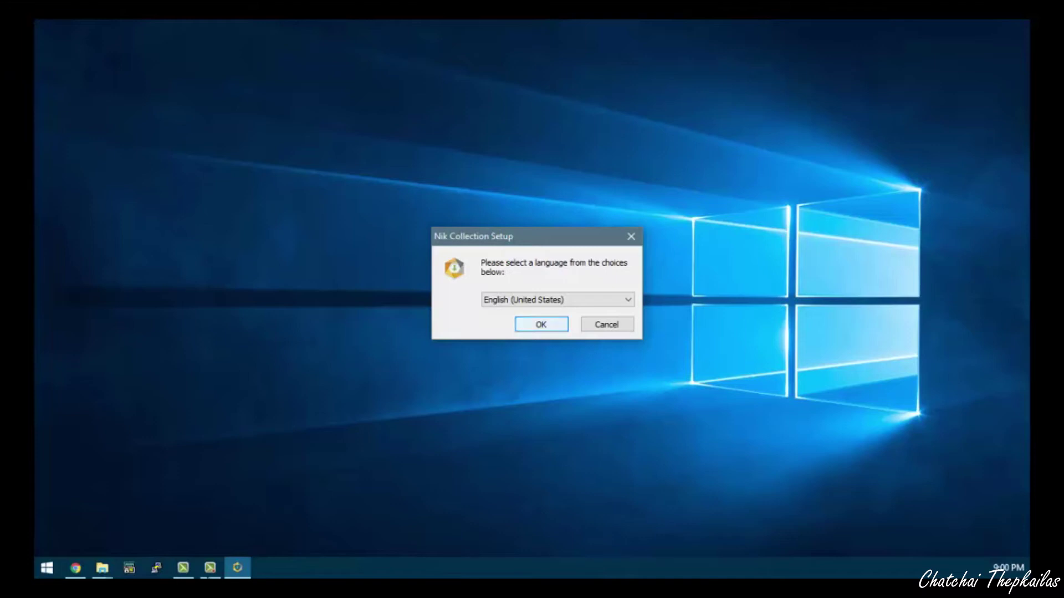
click(541, 324)
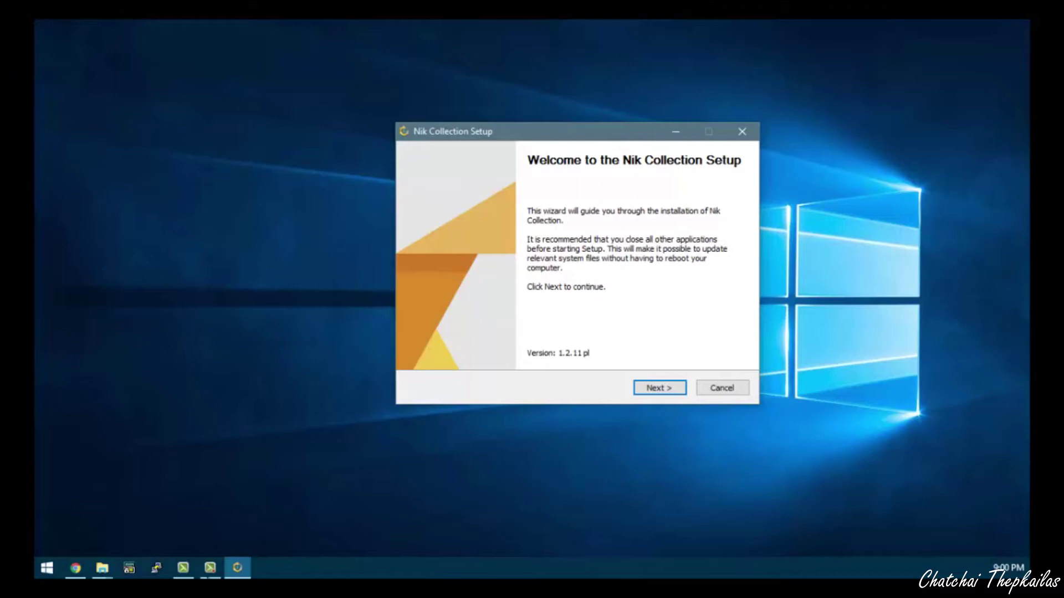
Step: Accept the licence and keep D:\Program Files\Google\Nik Collection as the install folder
key(Return)
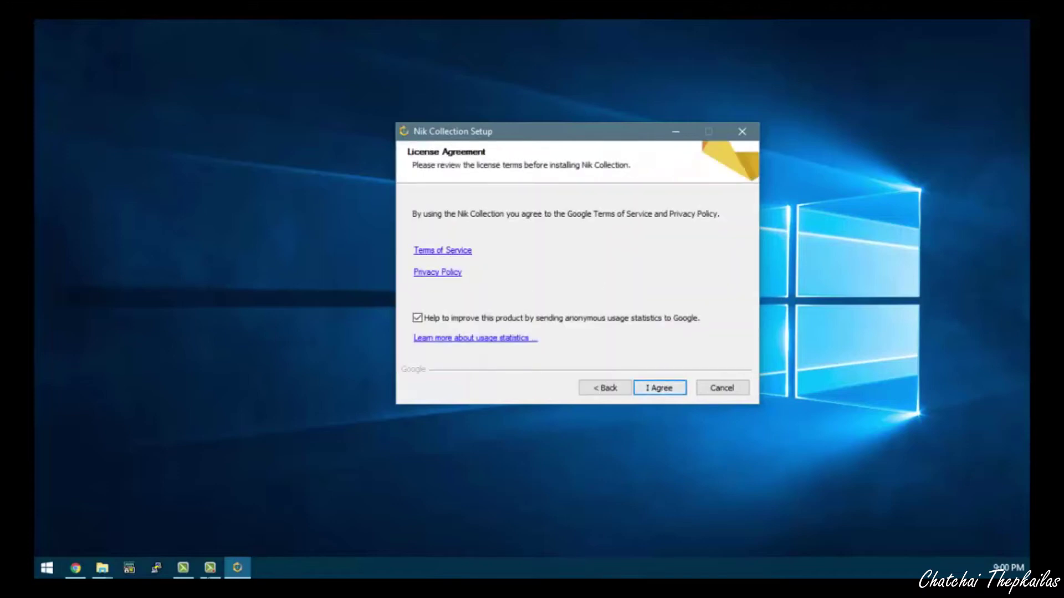
key(Return)
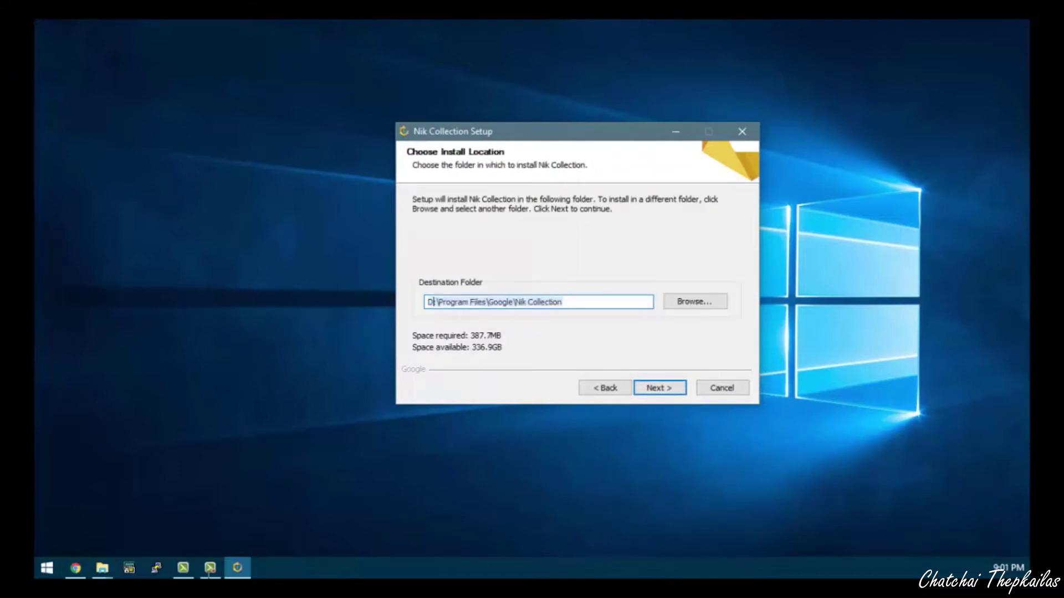
key(End)
key(Home)
key(shift+Right)
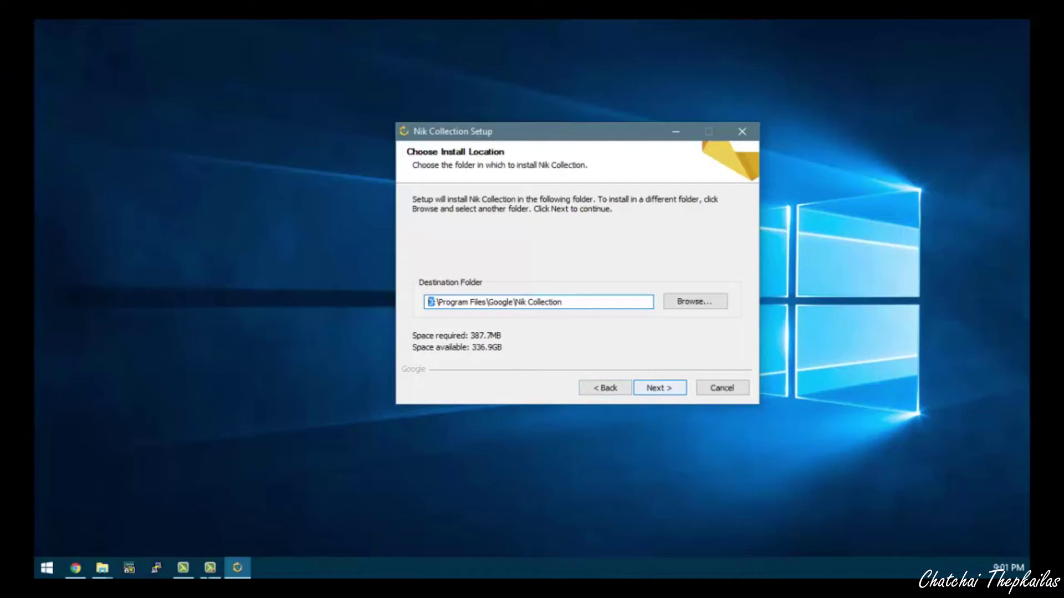
key(Return)
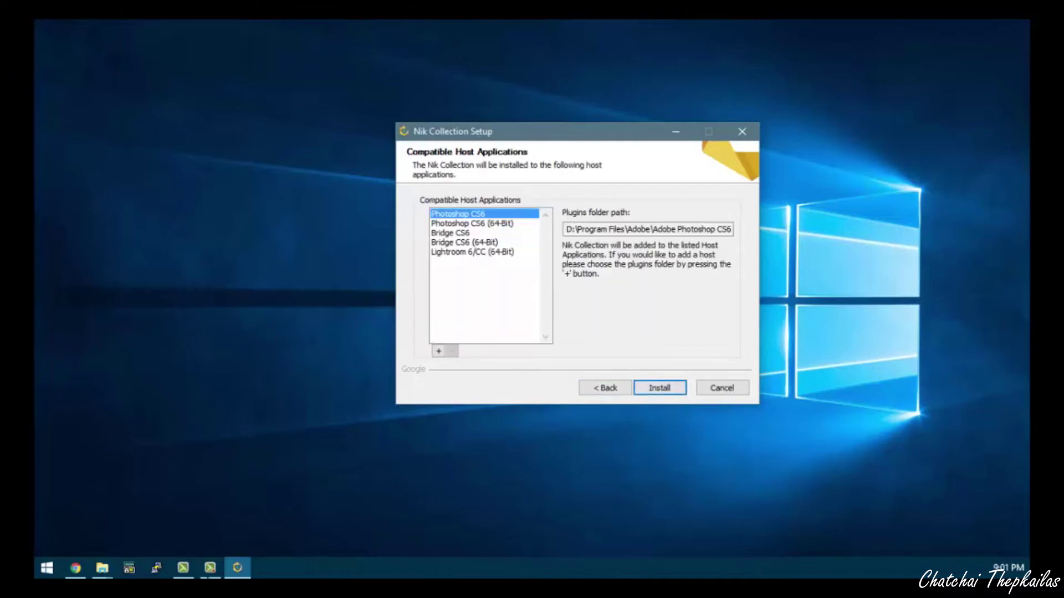
Step: Check the plugins folder paths for Photoshop CS6, Bridge CS6 and Lightroom 6/CC hosts
key(Down)
key(Down)
key(Down)
key(Down)
key(Up)
key(Home)
key(Down)
key(Down)
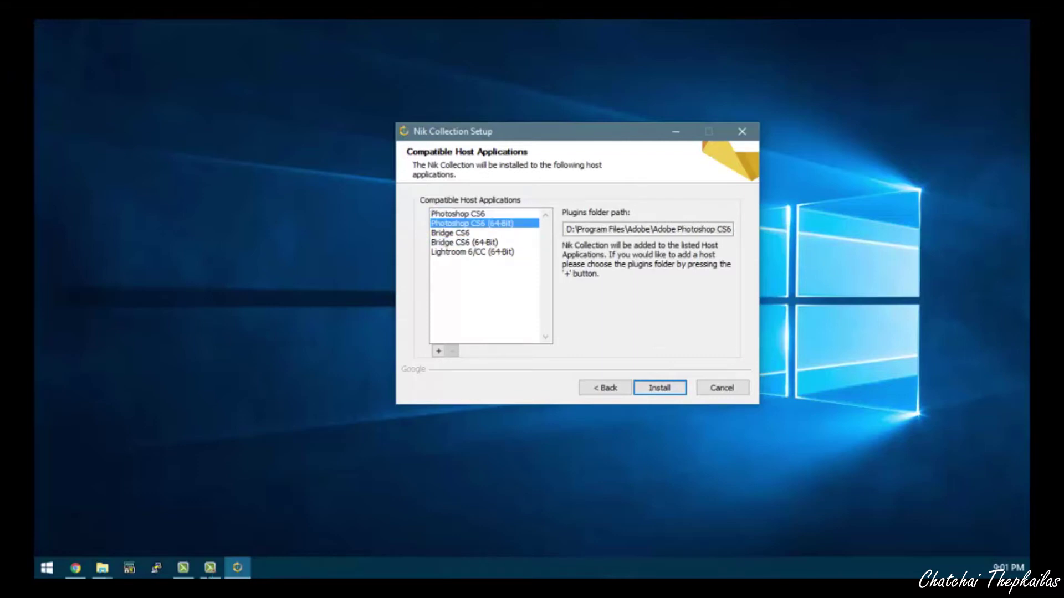
key(Down)
key(Down)
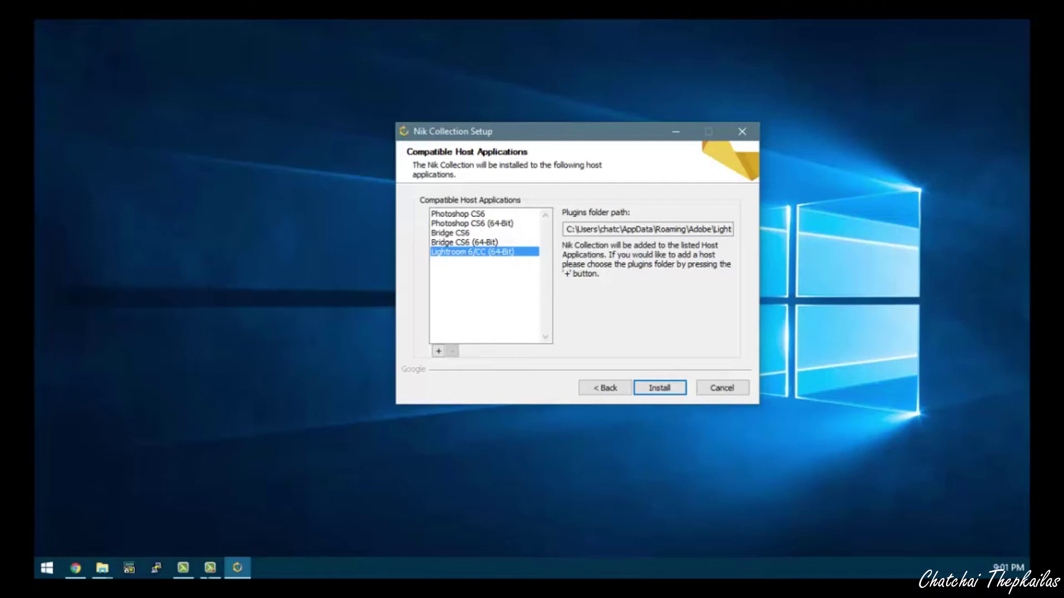
click(457, 214)
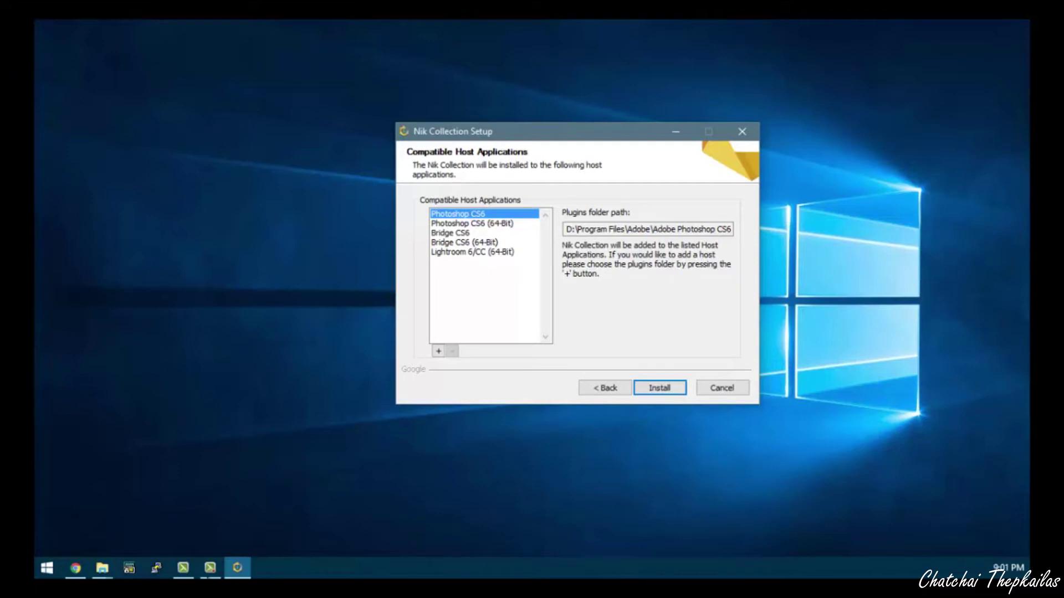
click(471, 223)
click(472, 252)
click(464, 243)
click(450, 232)
click(471, 224)
click(458, 214)
Step: Dismiss the add-host folder picker, recheck the paths, and cancel the setup
click(438, 351)
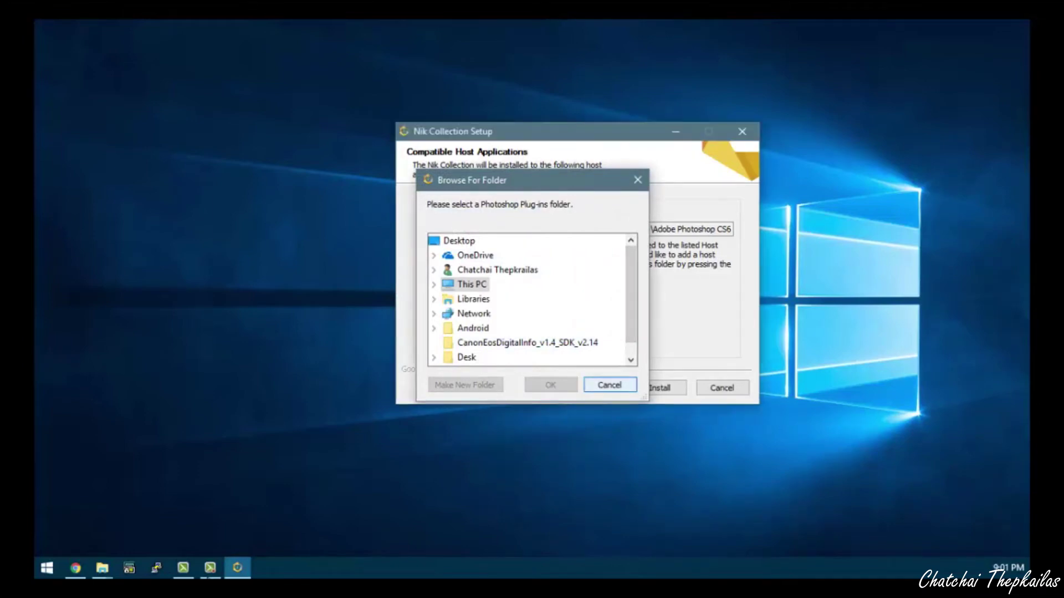
key(Escape)
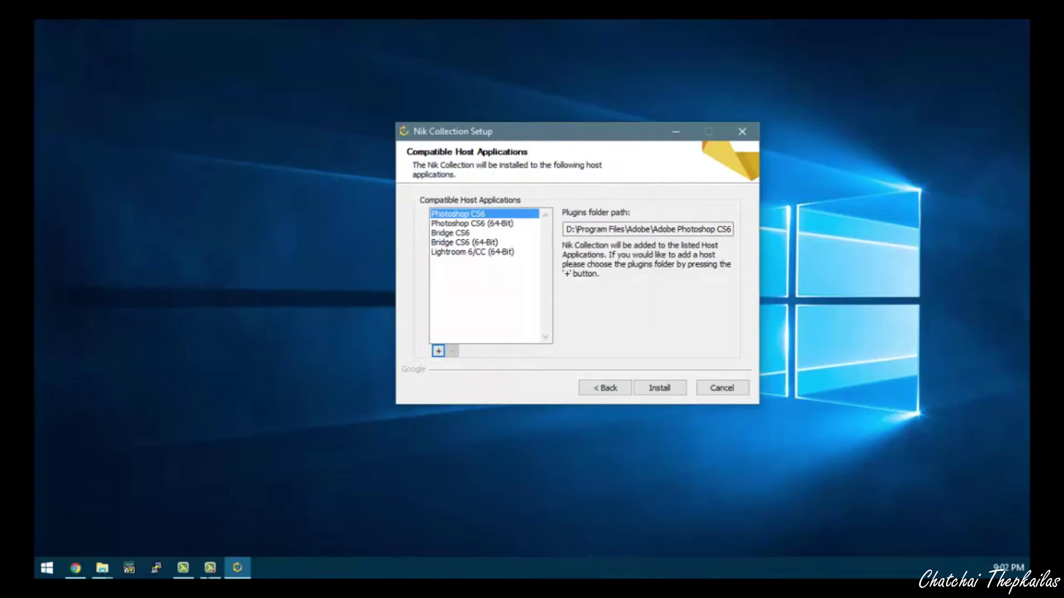
click(472, 252)
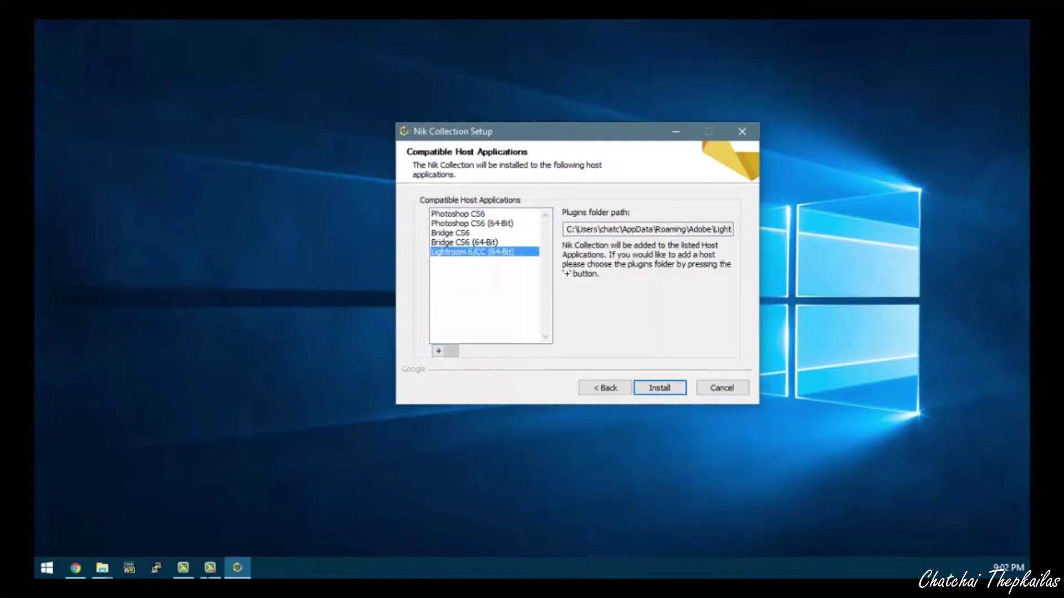
click(457, 214)
click(472, 223)
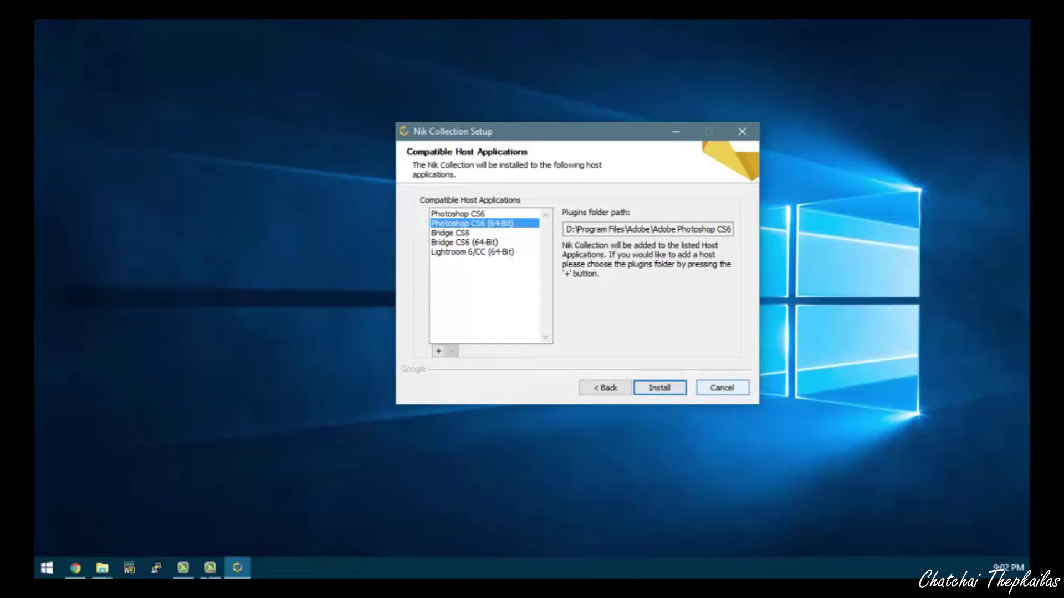
click(722, 388)
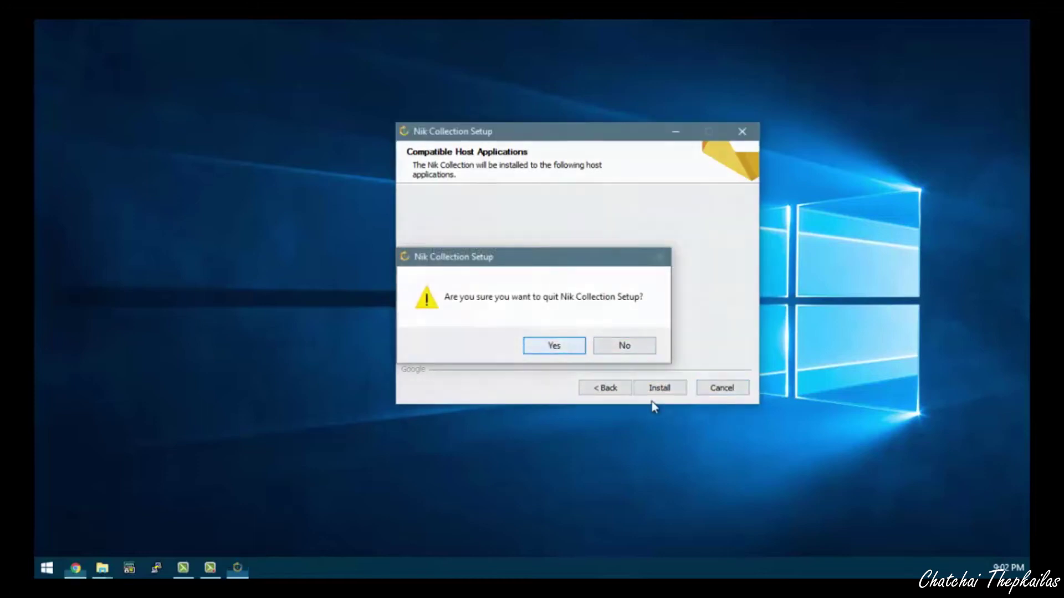
Step: Confirm quitting Nik setup and launch Adobe Lightroom via a Start search for 'light'
key(Return)
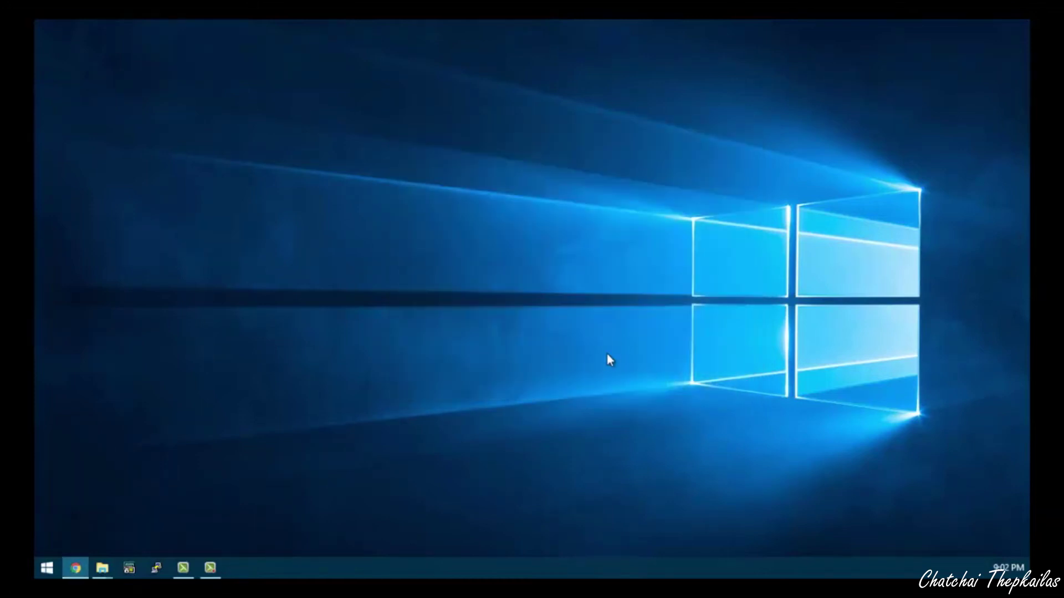
click(47, 568)
text(light)
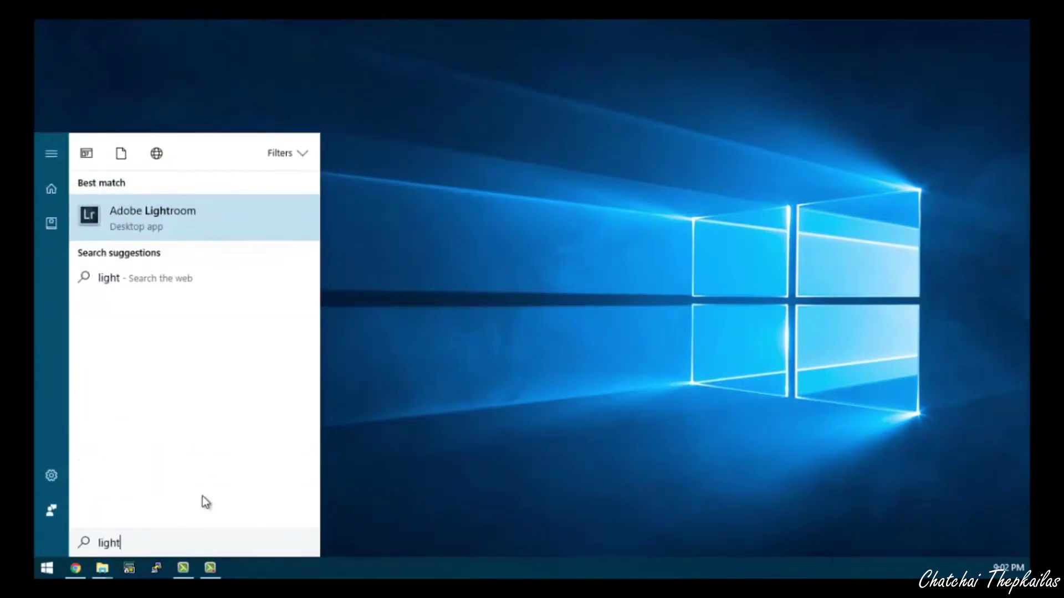
key(Return)
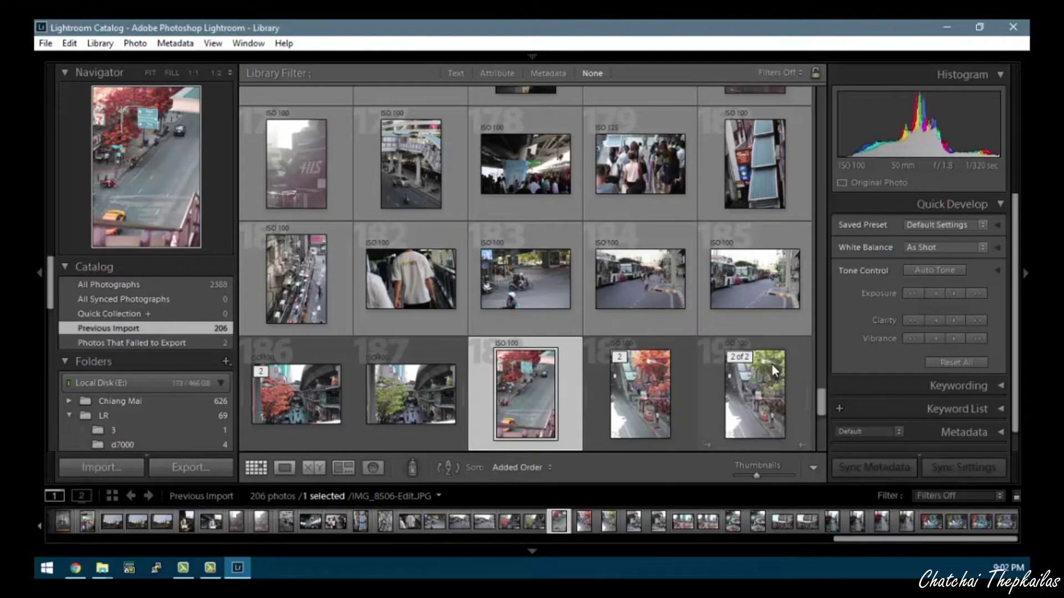
Step: Open photo 204, IMG_8638.JPG, in Develop and select its edited copy in the filmstrip
scroll(773, 370, down, 2)
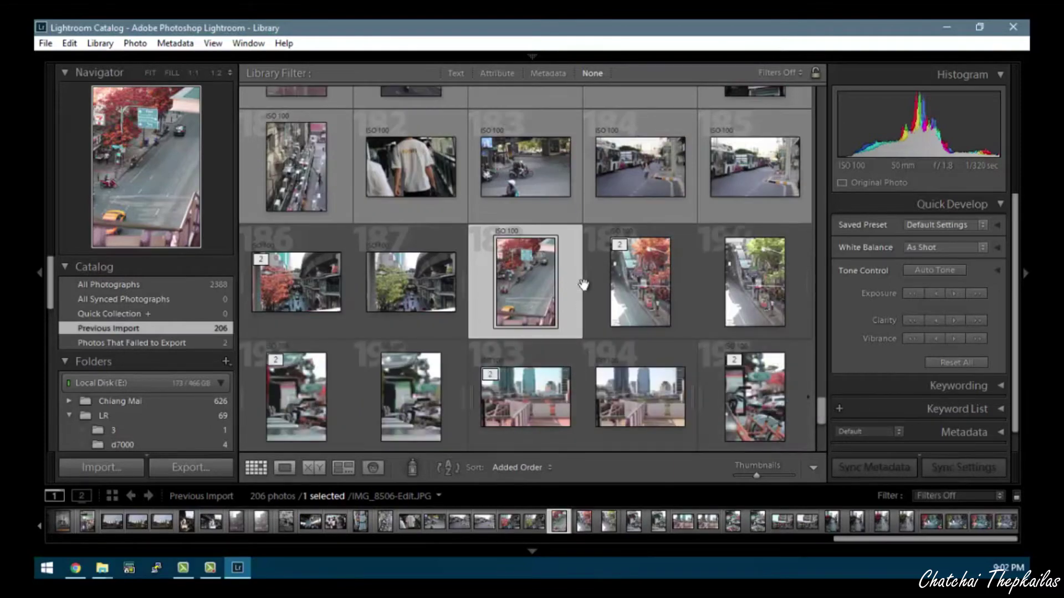
scroll(706, 333, down, 2)
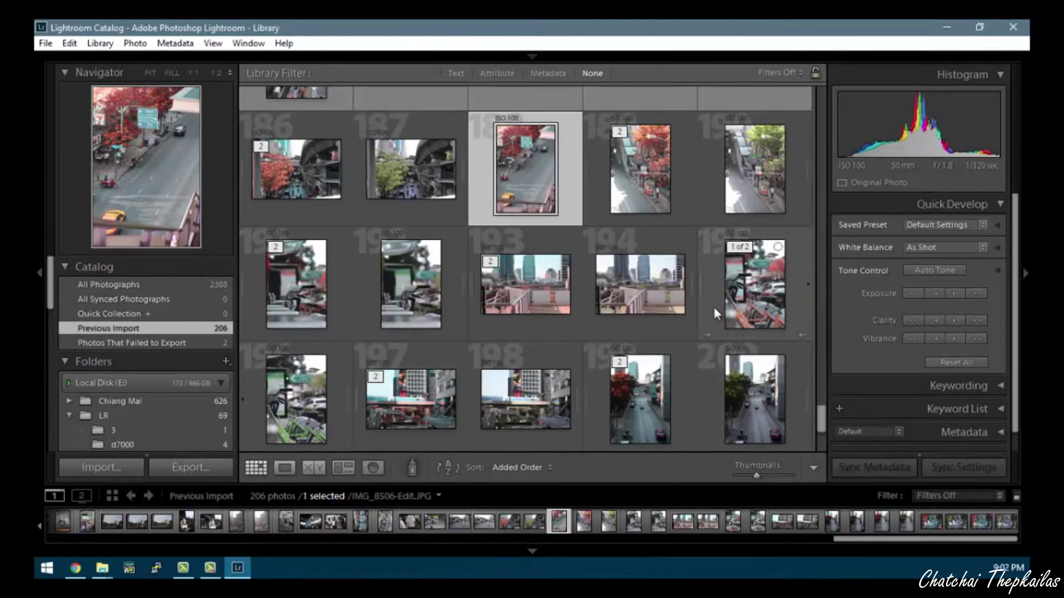
scroll(712, 333, down, 2)
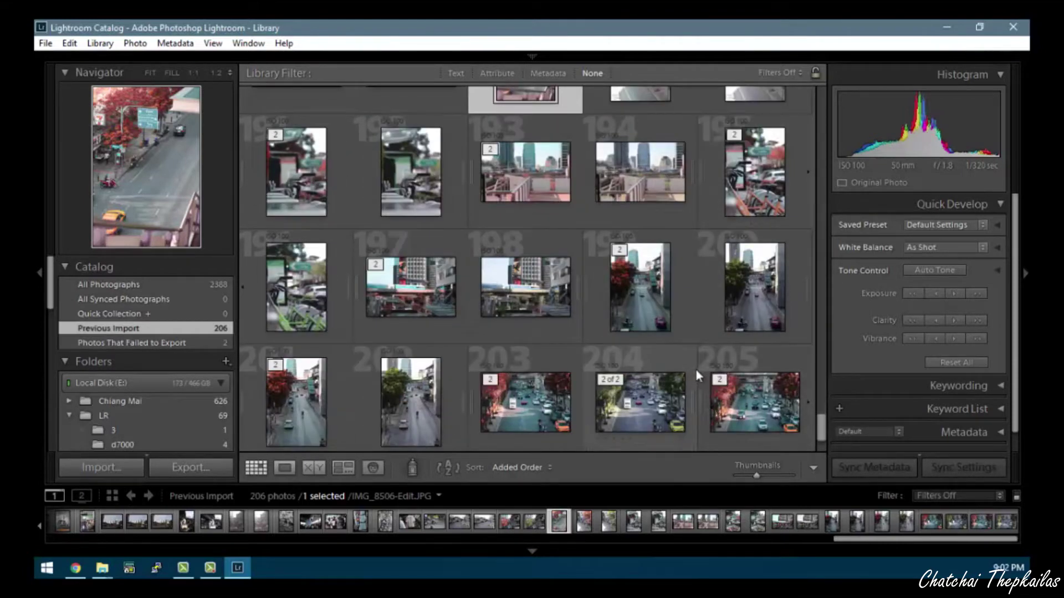
double_click(651, 429)
mouse_move(700, 61)
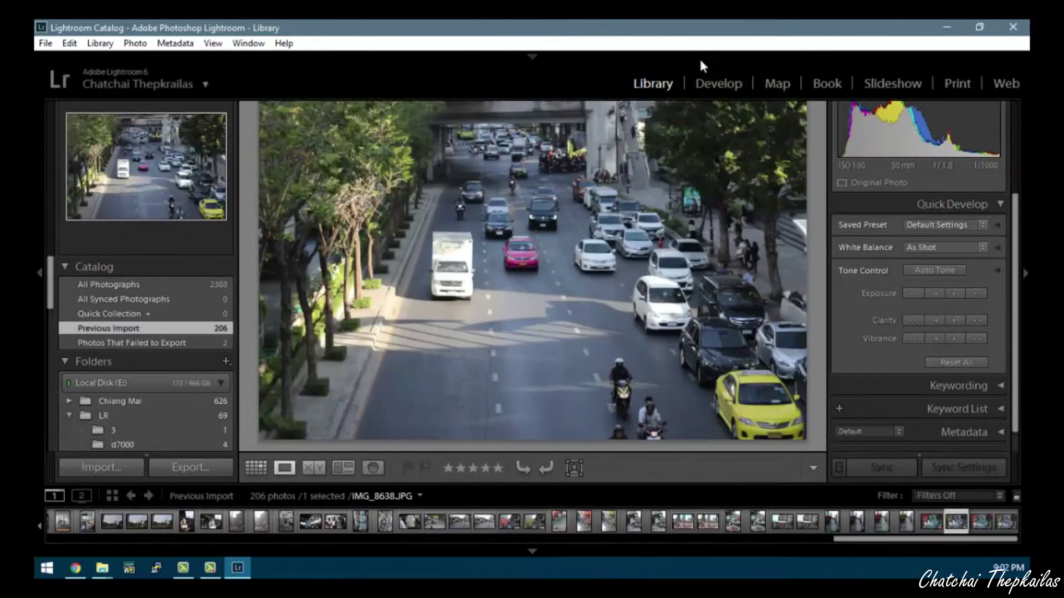
click(717, 83)
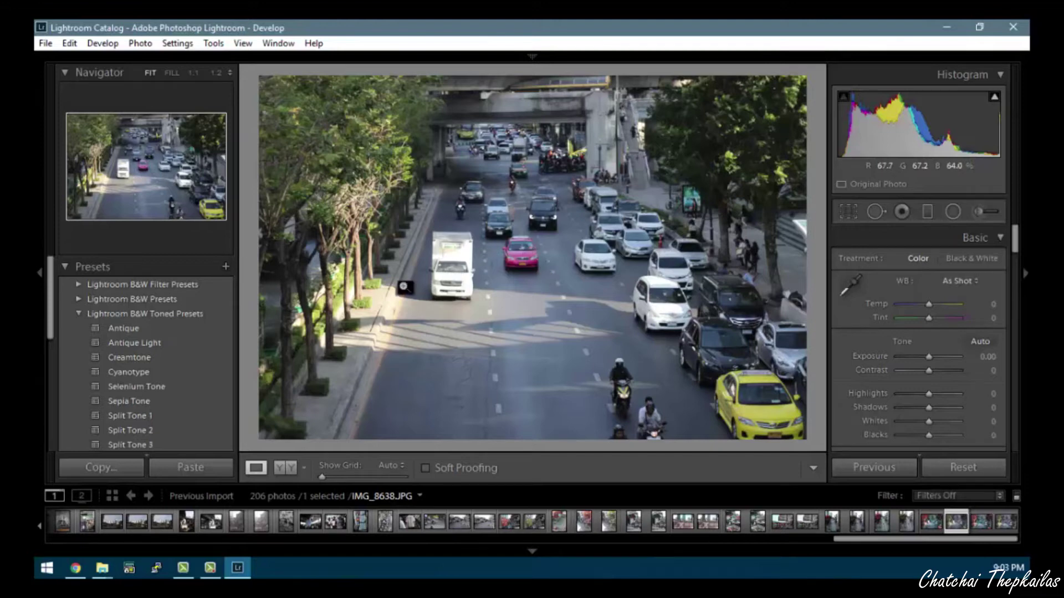
click(958, 524)
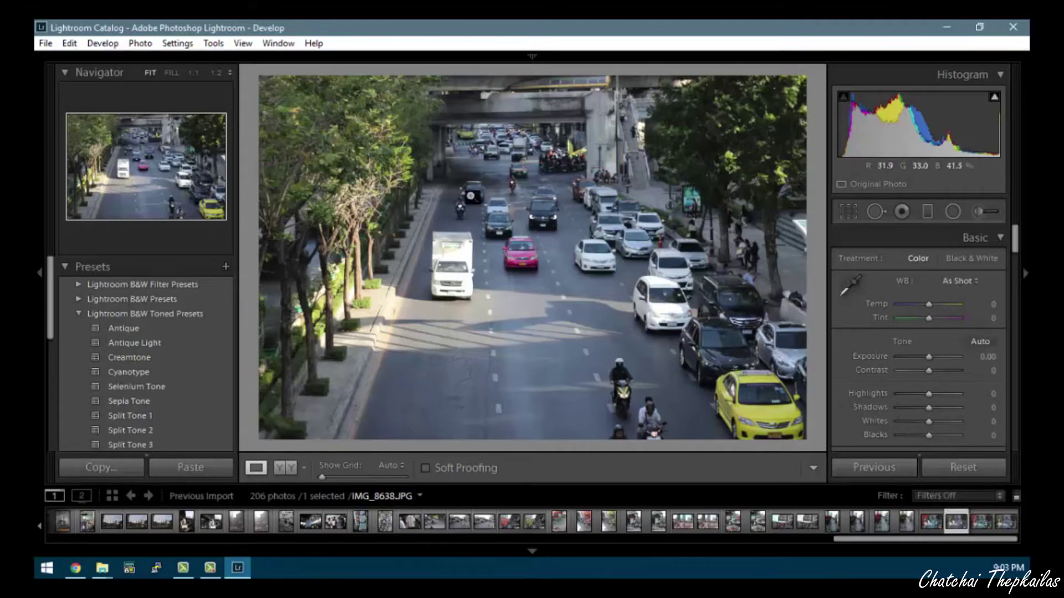
right_click(512, 279)
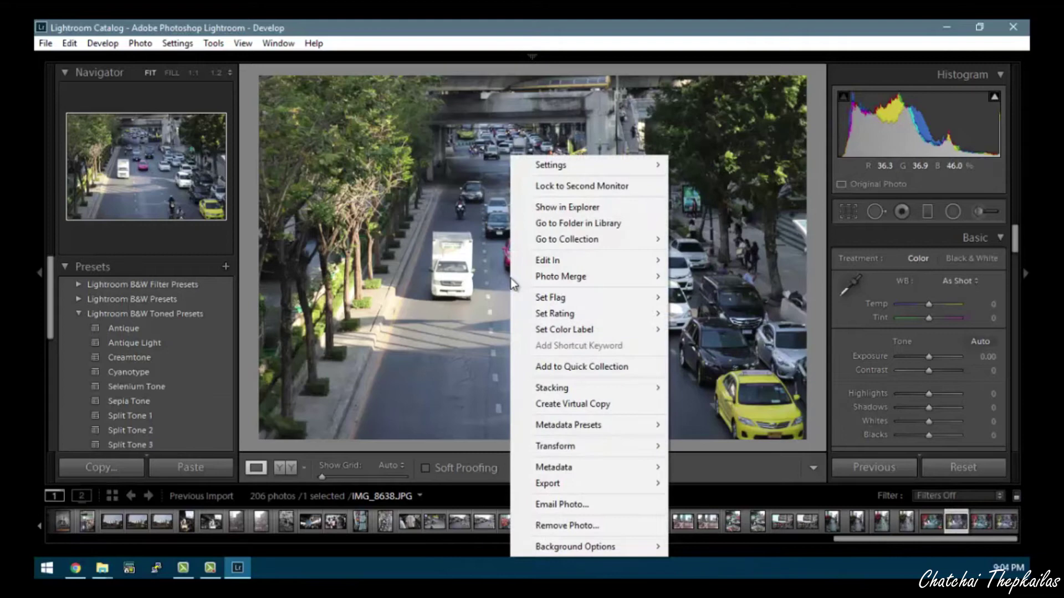
Step: Send the photo to Color Efex Pro 4 using Edit a Copy without Lightroom adjustments
mouse_move(619, 261)
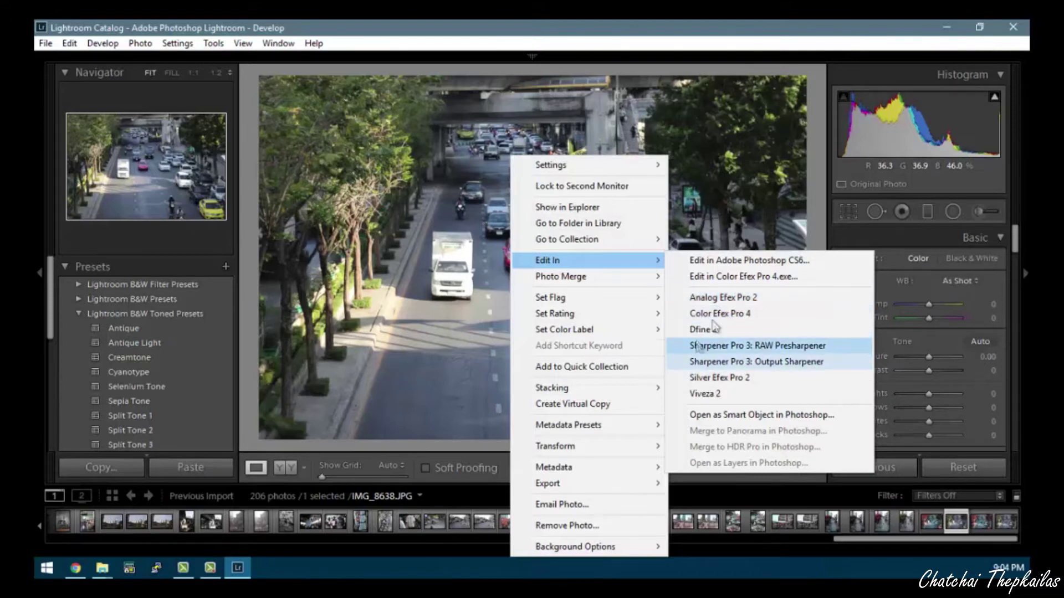
click(780, 314)
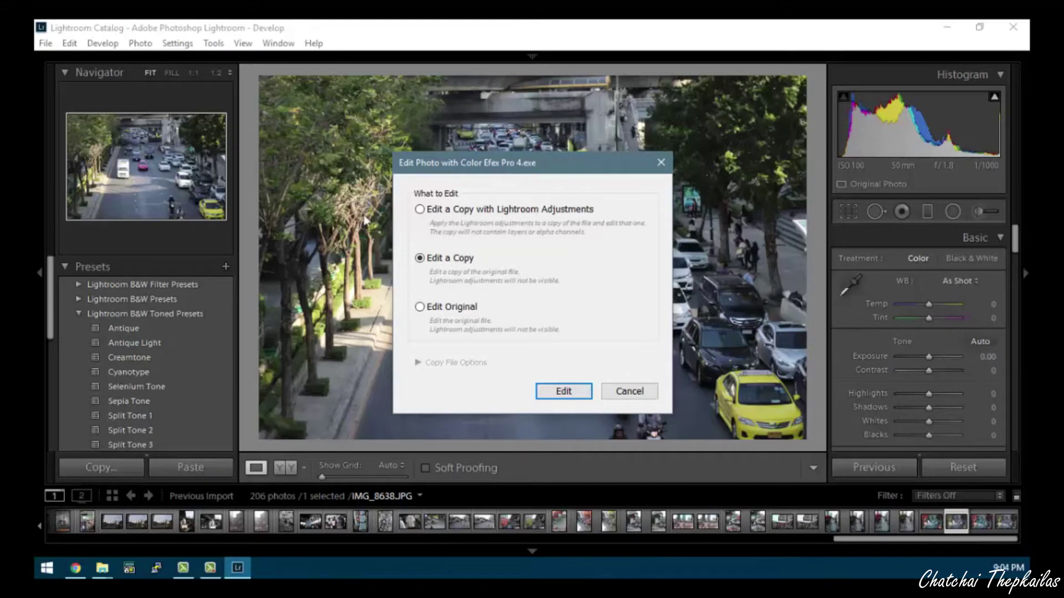
click(453, 311)
click(438, 261)
click(478, 211)
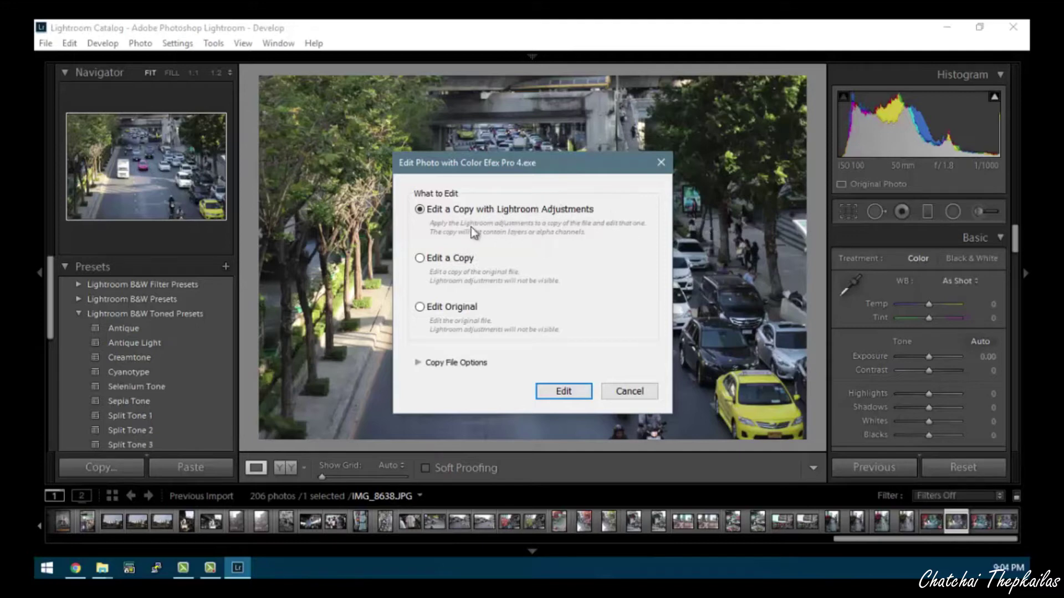
click(453, 258)
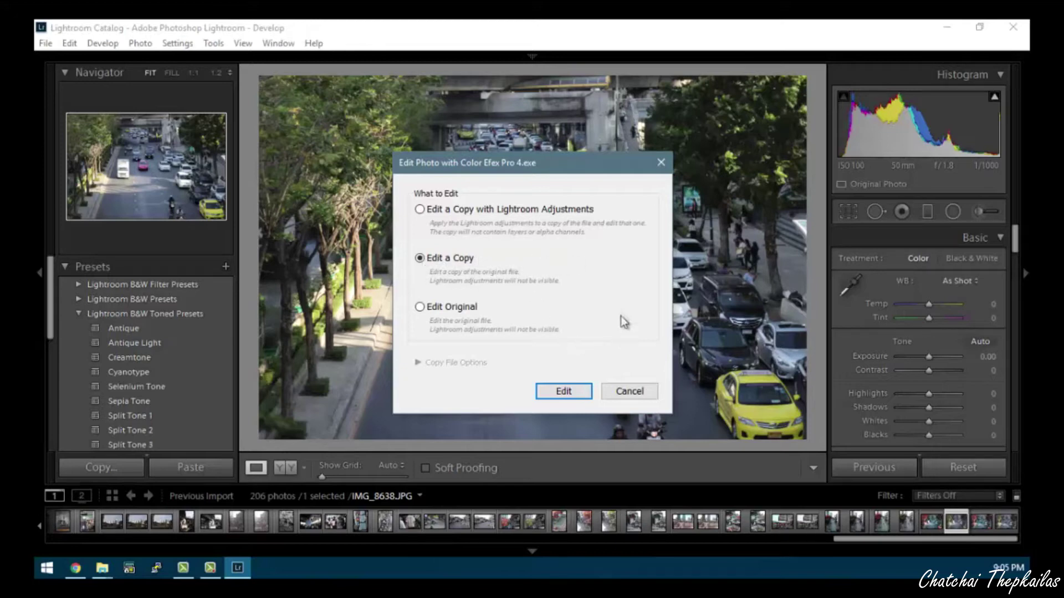
click(572, 390)
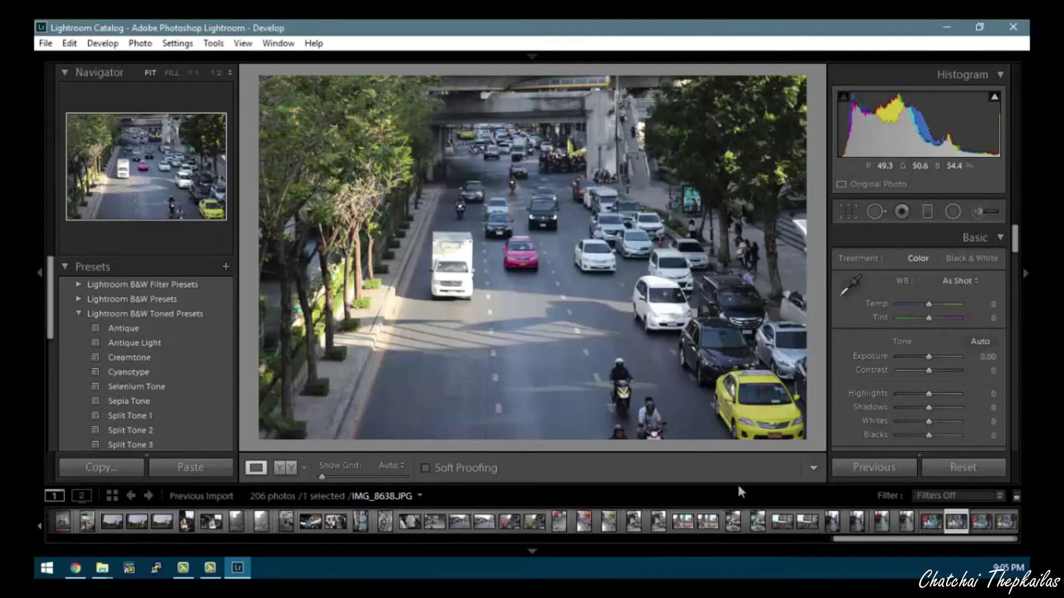
Step: Preview the Cross Processing, Colorize and B/W Conversion filters on IMG_8638-Edit-2.JPG
click(957, 523)
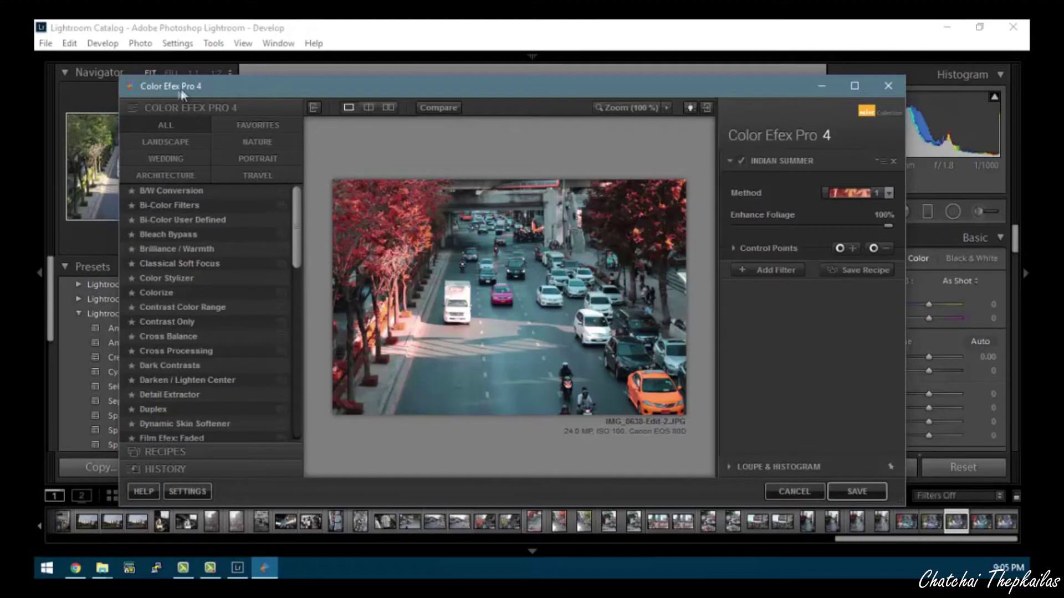
drag(243, 88, 270, 88)
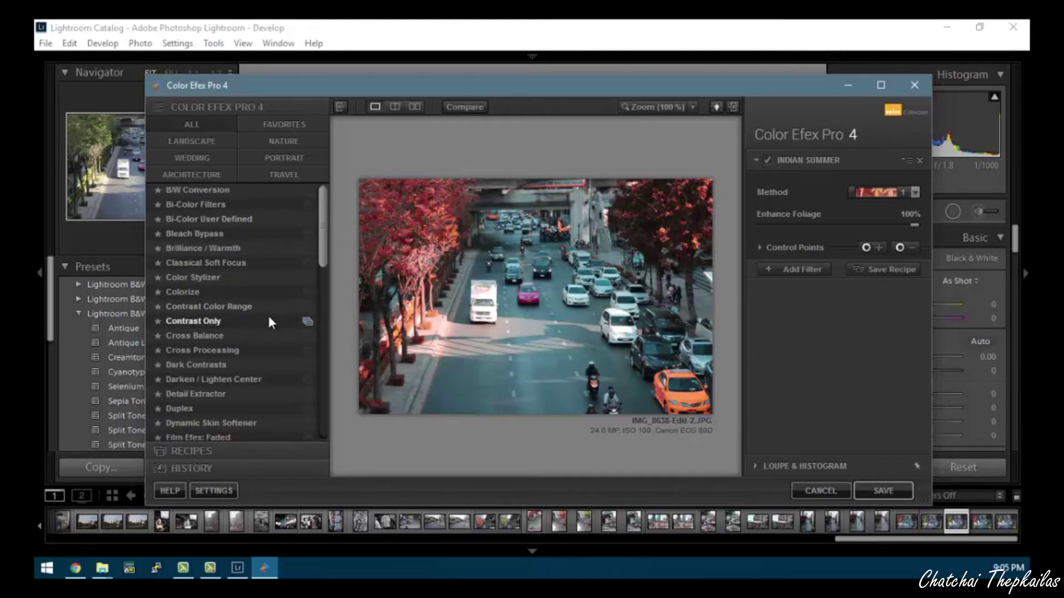
click(199, 346)
click(225, 292)
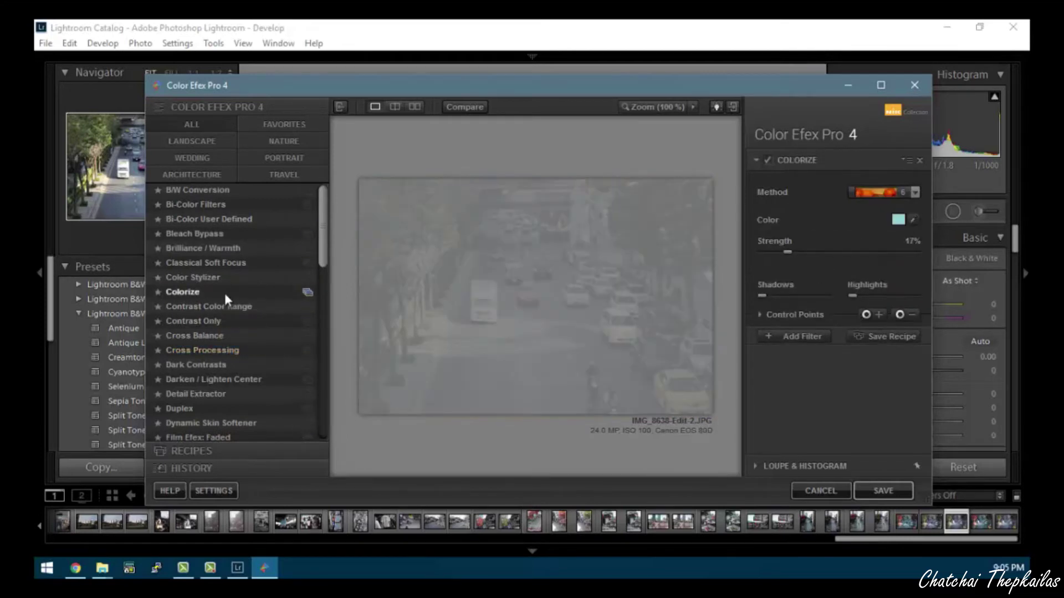
click(227, 193)
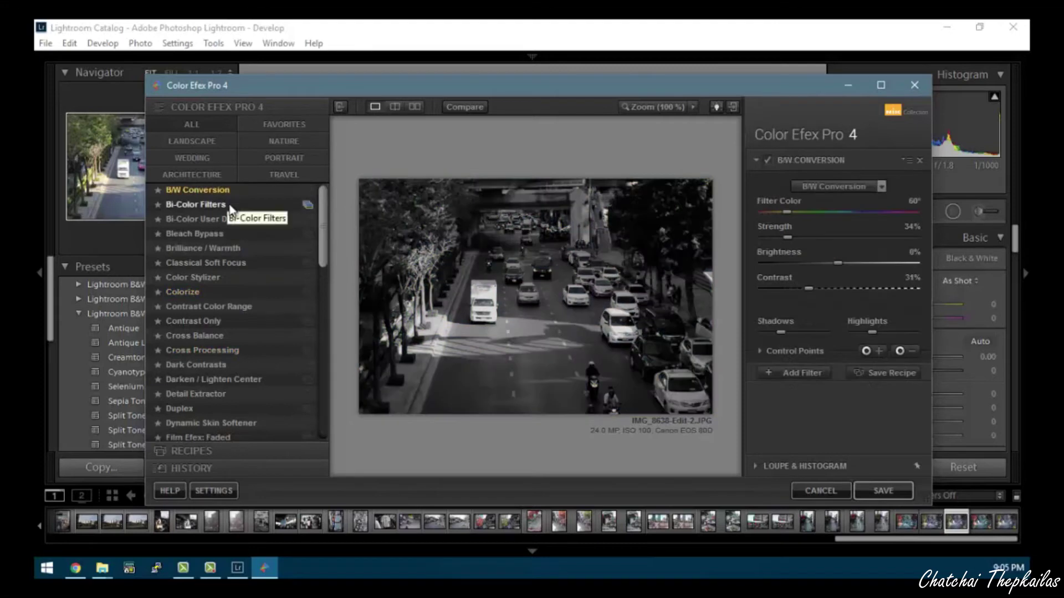
Step: Try Bi-Color Filters and B/W Conversion, then apply the Indian Summer filter
click(228, 205)
click(224, 194)
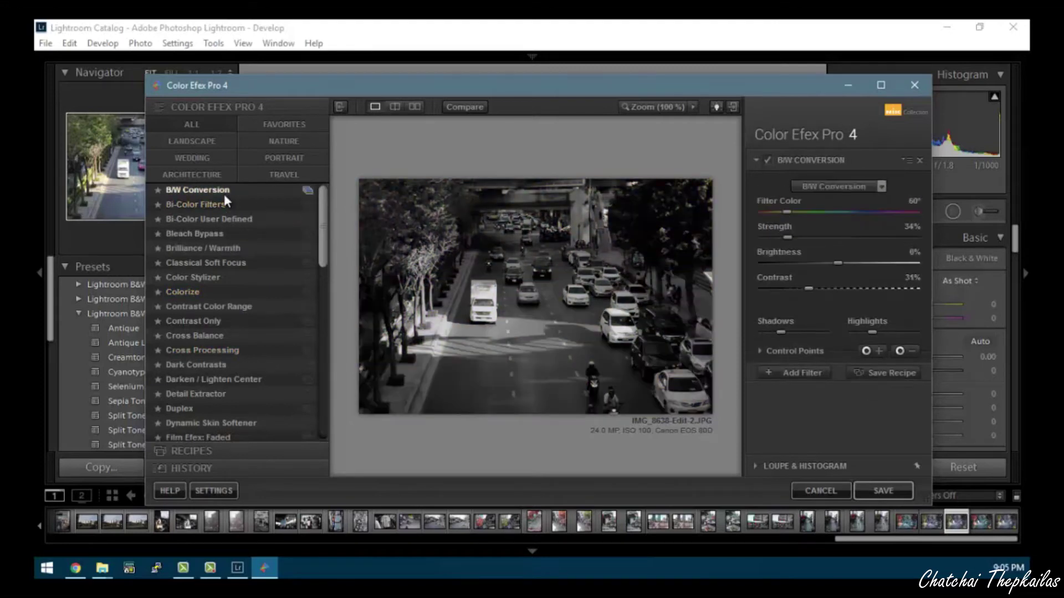
drag(320, 219, 327, 309)
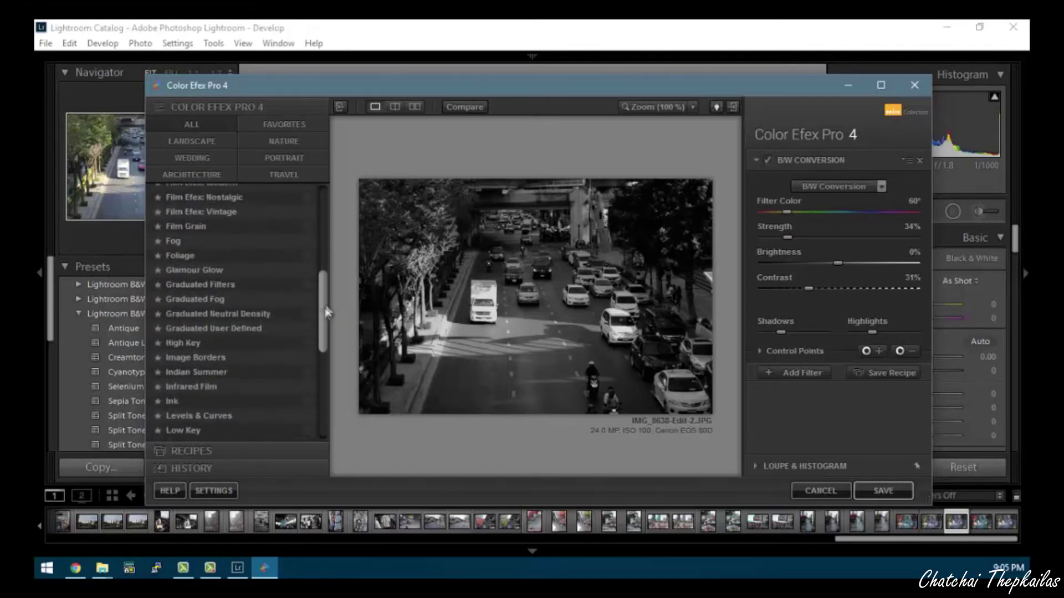
click(234, 375)
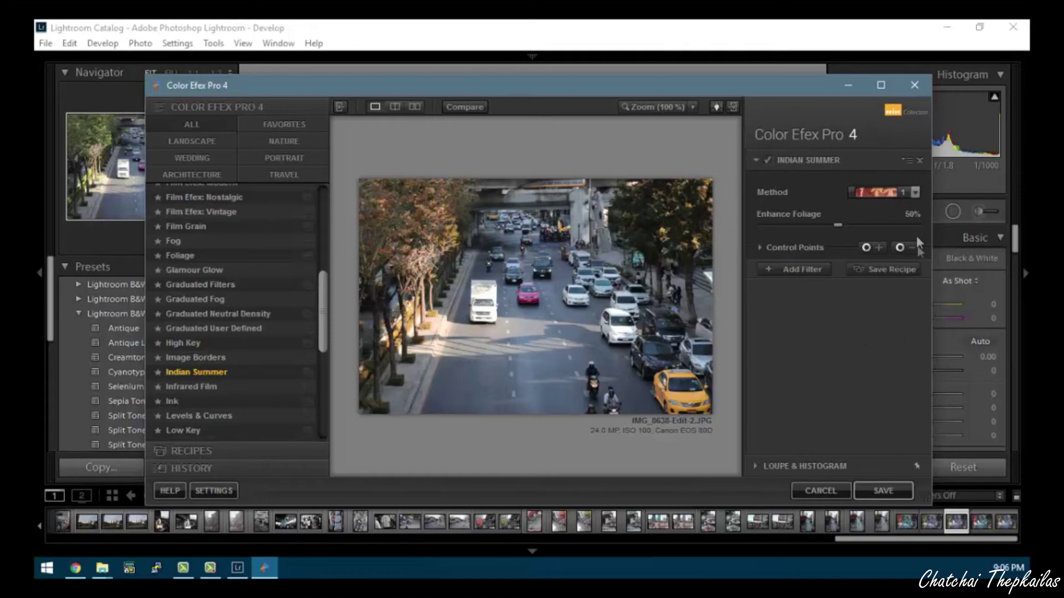
Step: Set Indian Summer to method 1 with Enhance Foliage at 100%, after briefly trying method 2
click(915, 193)
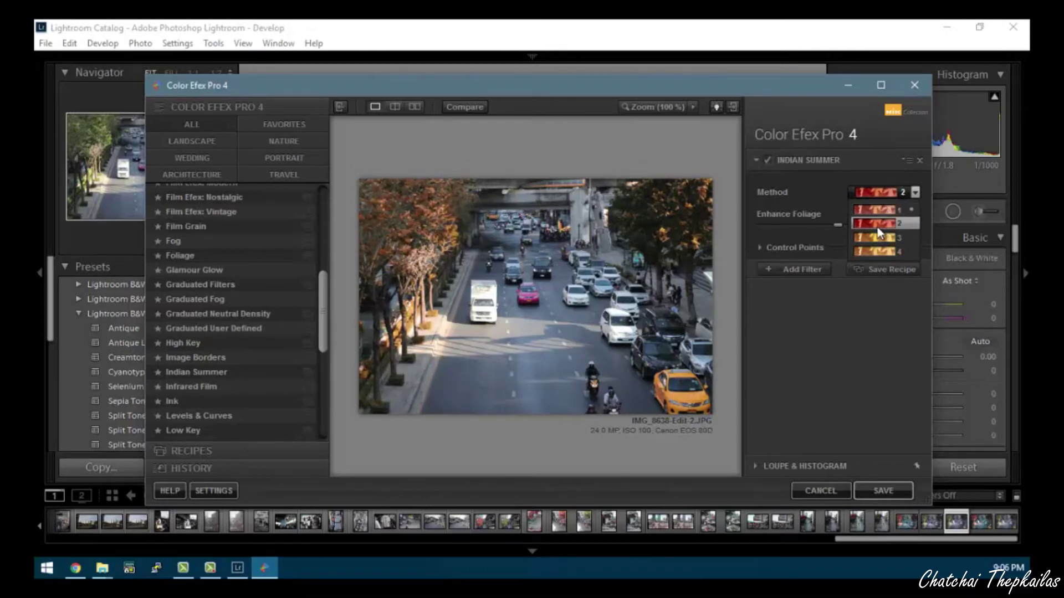
click(876, 228)
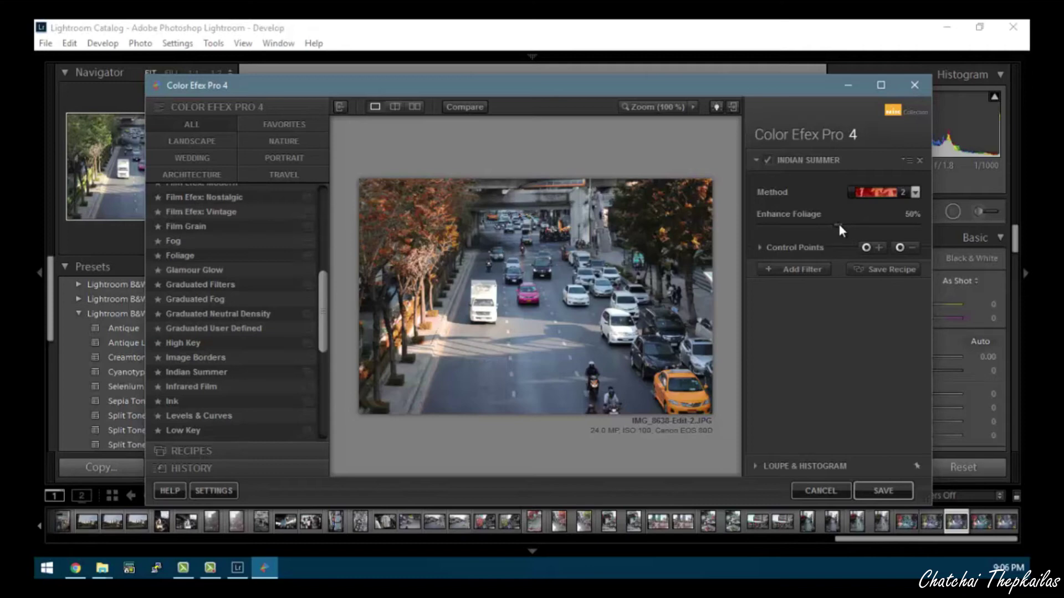
drag(839, 225, 843, 225)
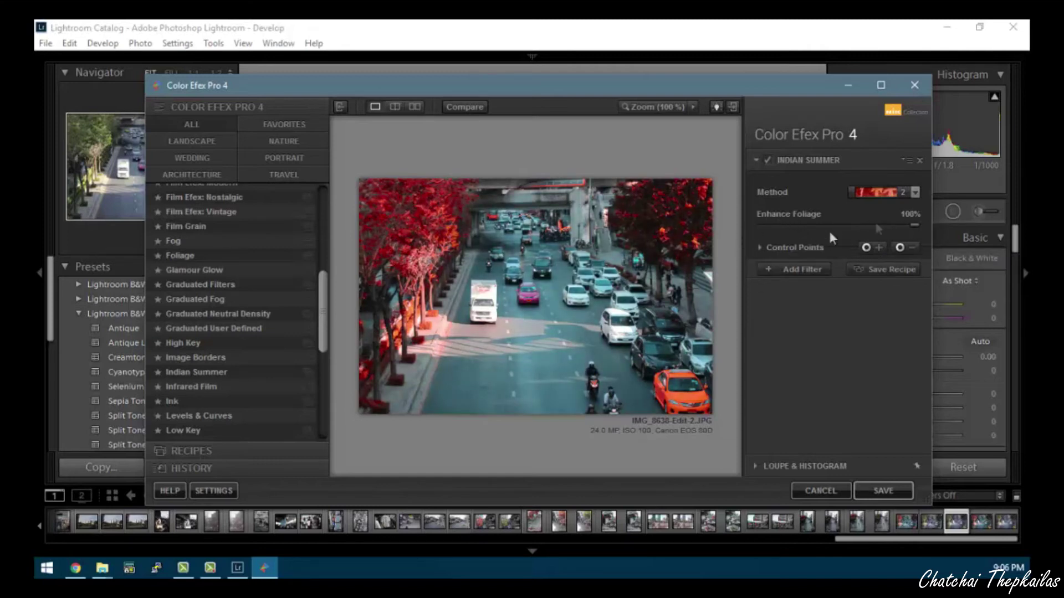
click(895, 191)
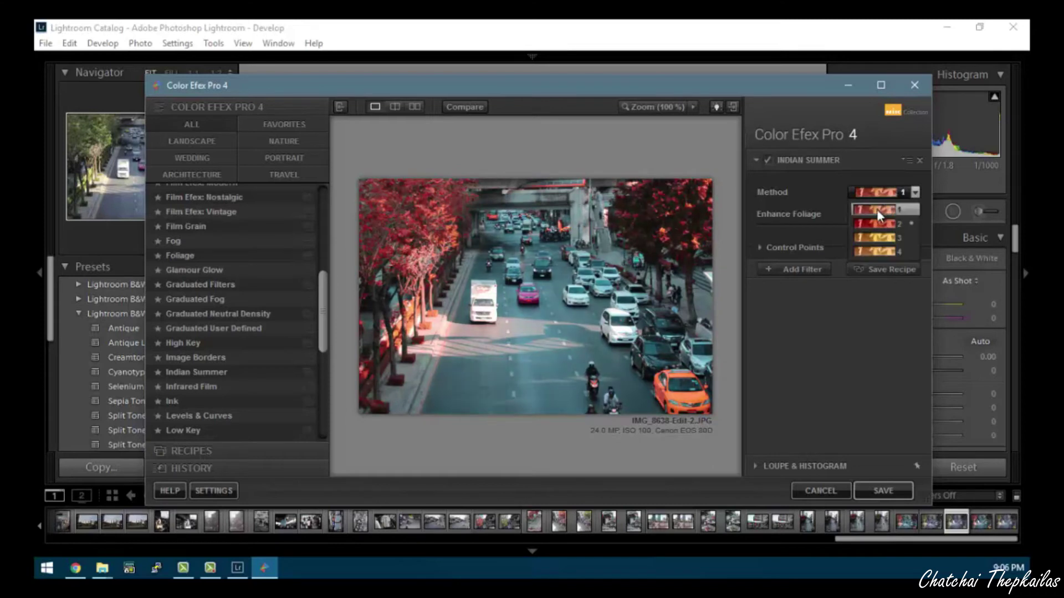
click(877, 208)
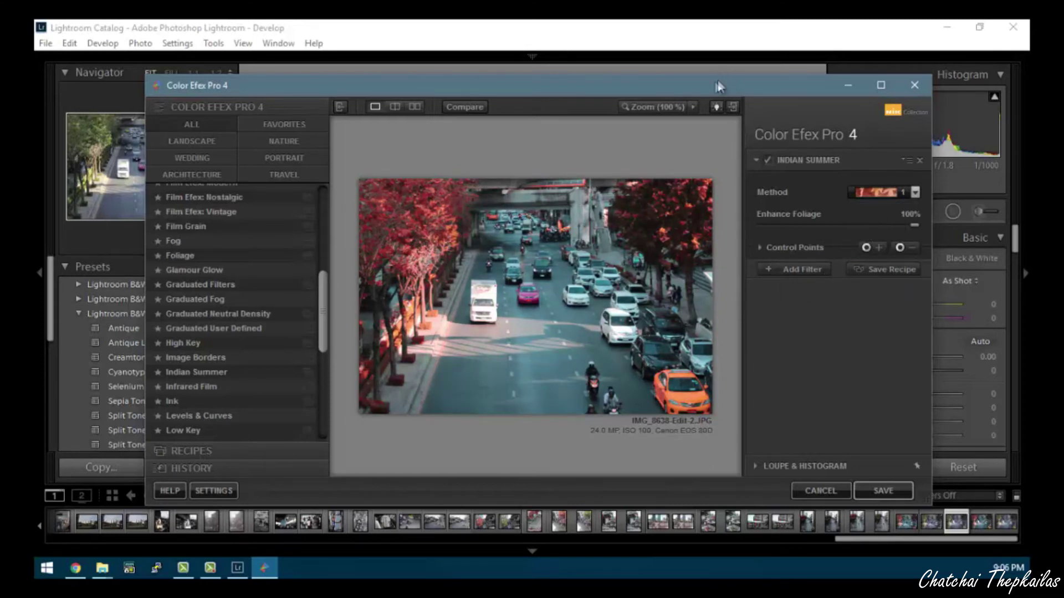
Step: Bring the plugin window fully into view and save the red-foliage edit back to Lightroom
drag(717, 79, 690, 354)
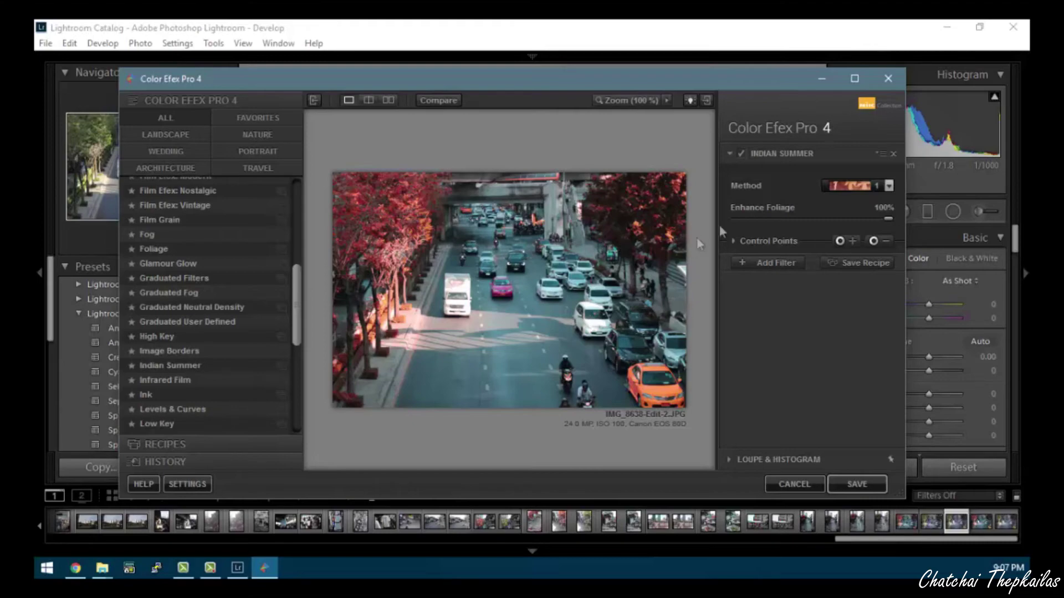
drag(560, 83, 588, 208)
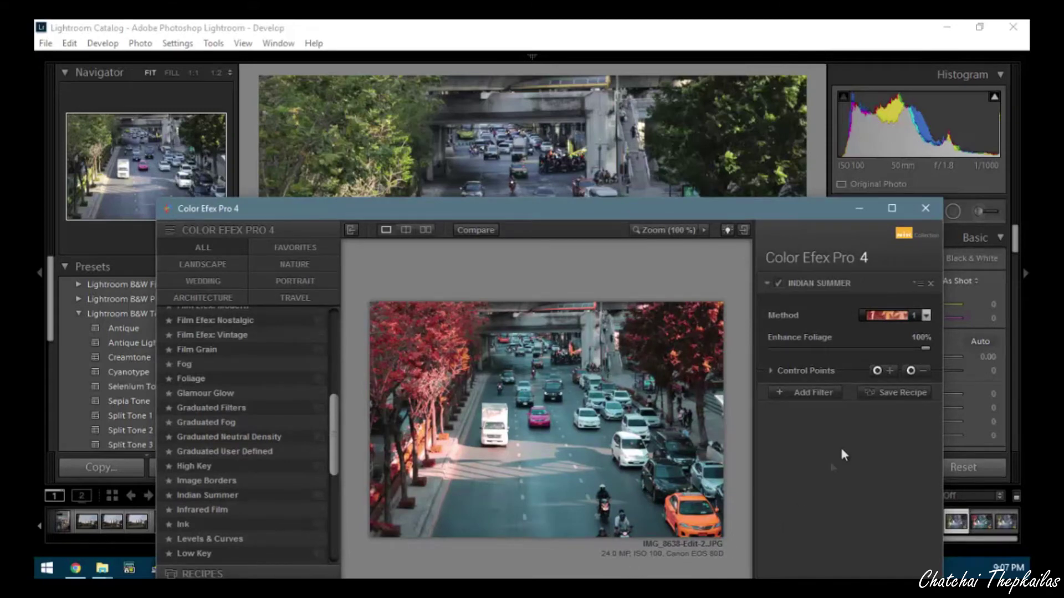
drag(716, 209, 726, 101)
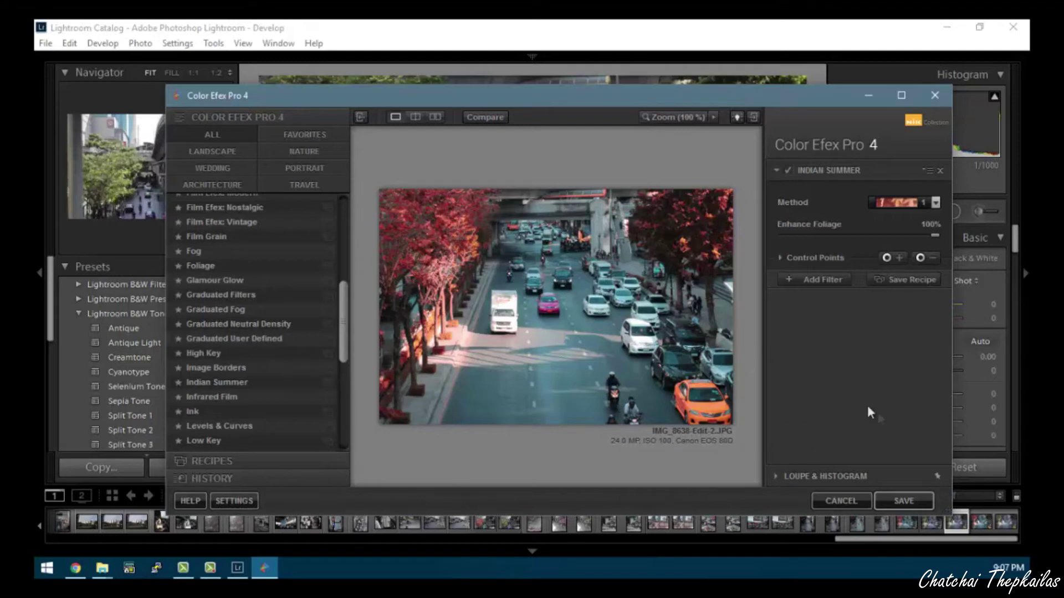
click(894, 505)
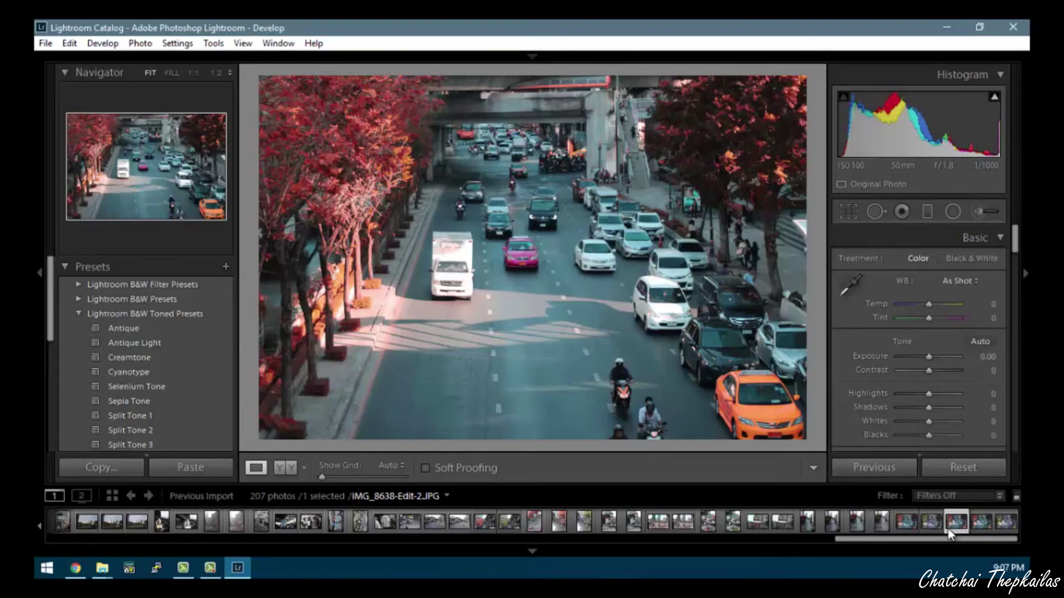
Step: Try side-by-side and split before/after views, then step between IMG_8639 and IMG_8638
click(282, 467)
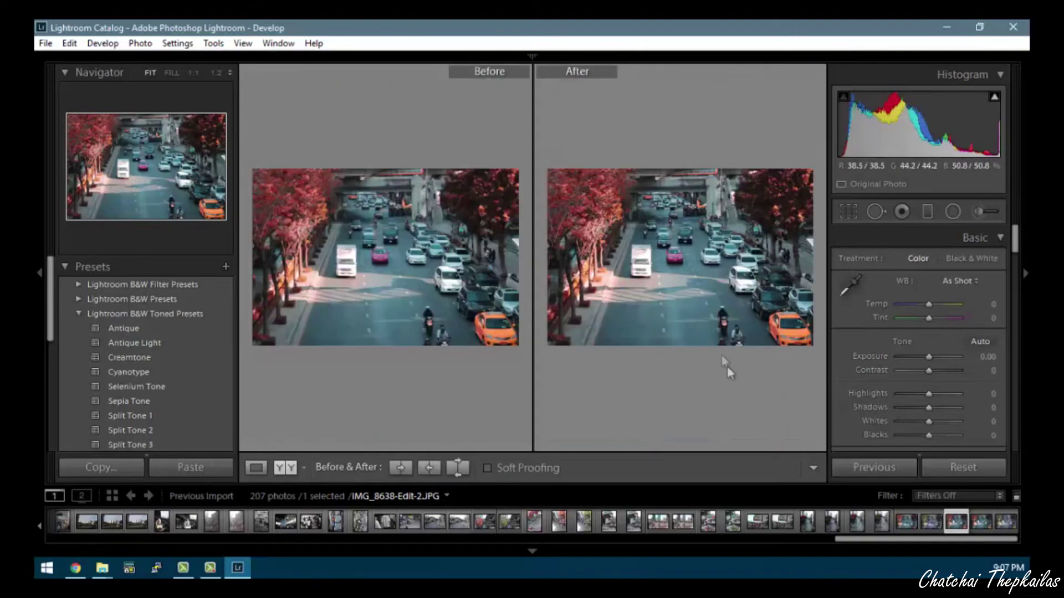
click(286, 468)
click(256, 468)
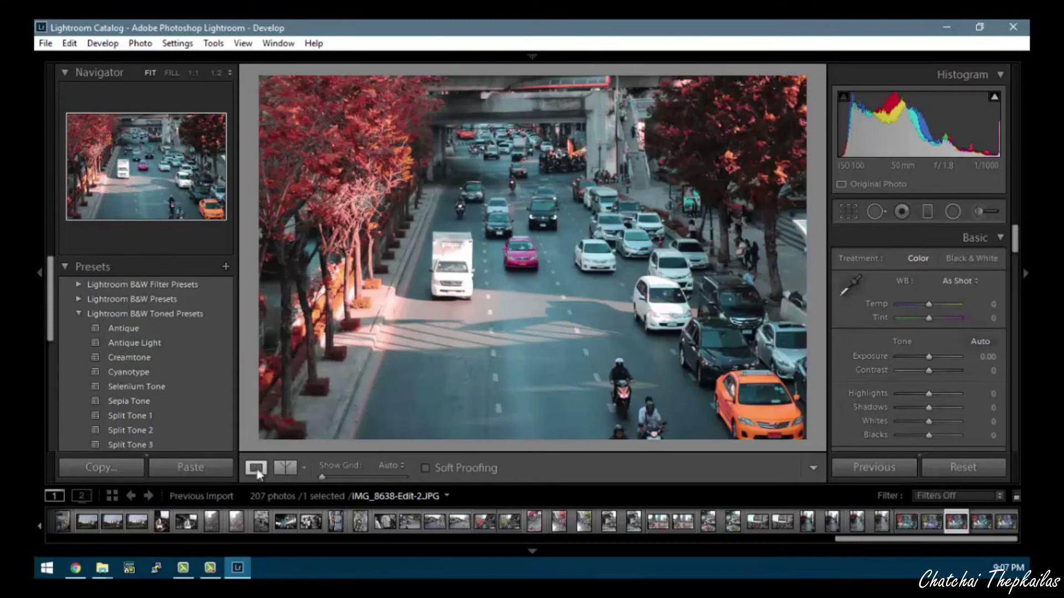
click(930, 524)
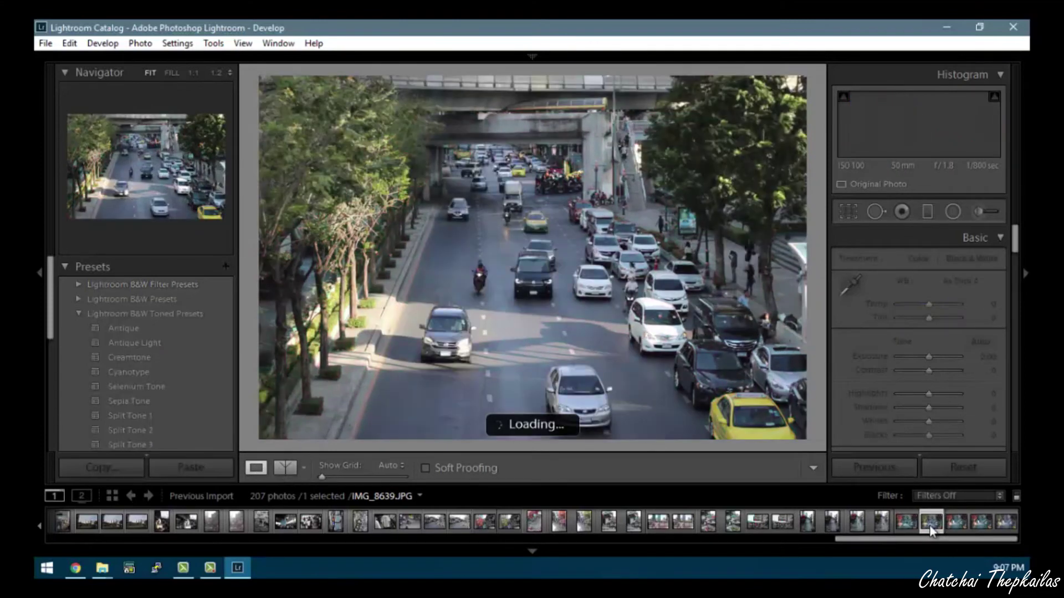
click(954, 522)
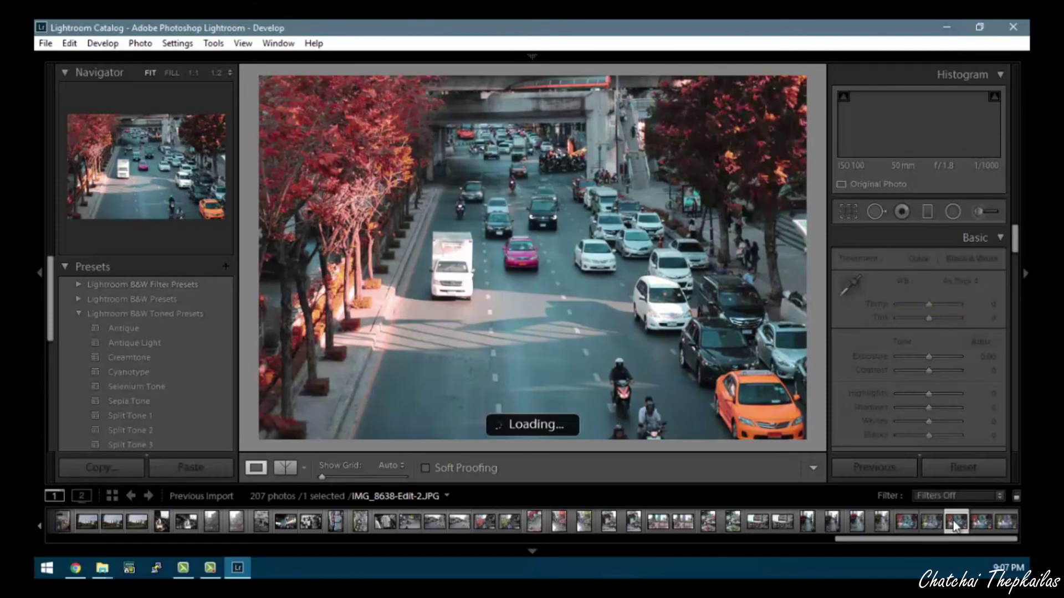
click(956, 524)
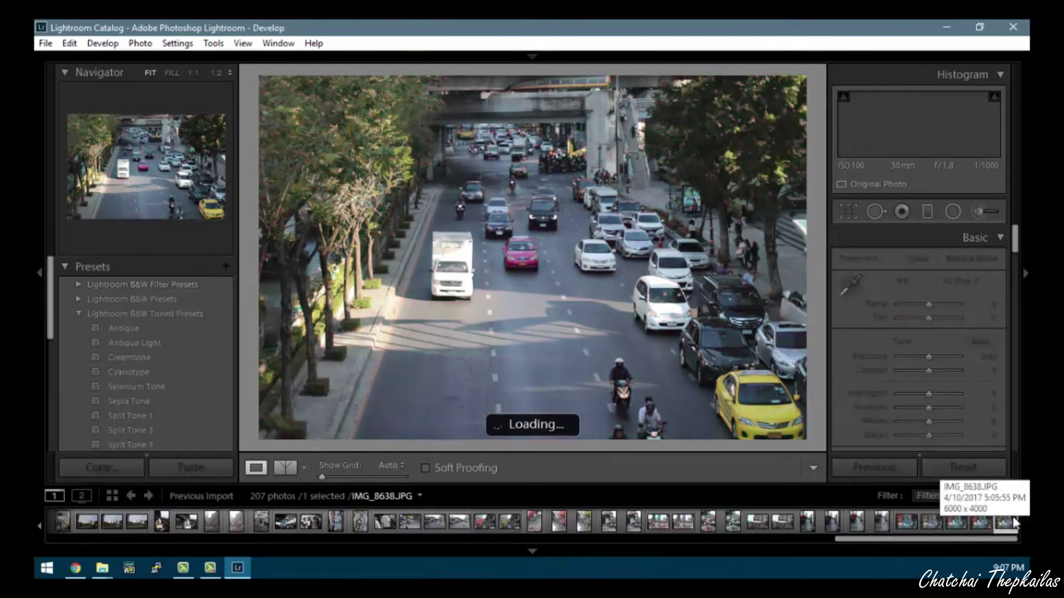
Step: Flip between the red Indian Summer copy and the original, ending on unedited IMG_8638.JPG
key(ctrl+alt+v)
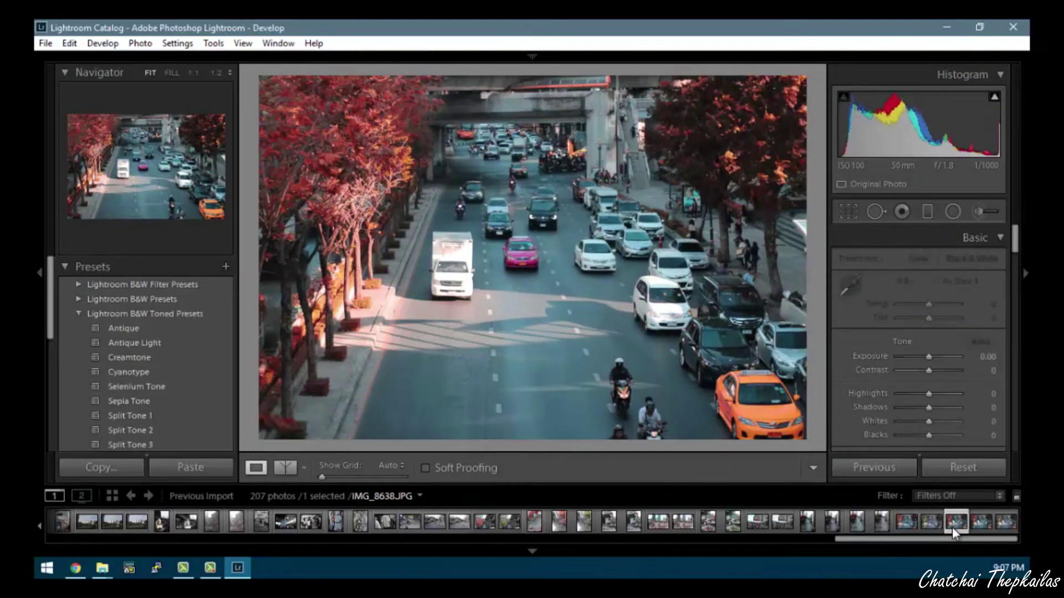
click(955, 523)
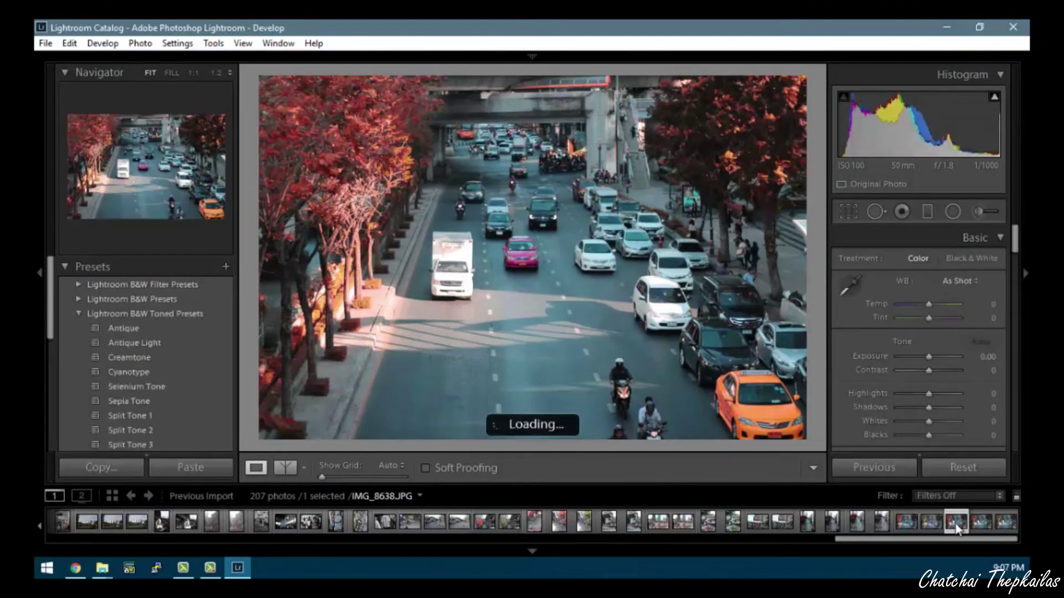
click(1006, 527)
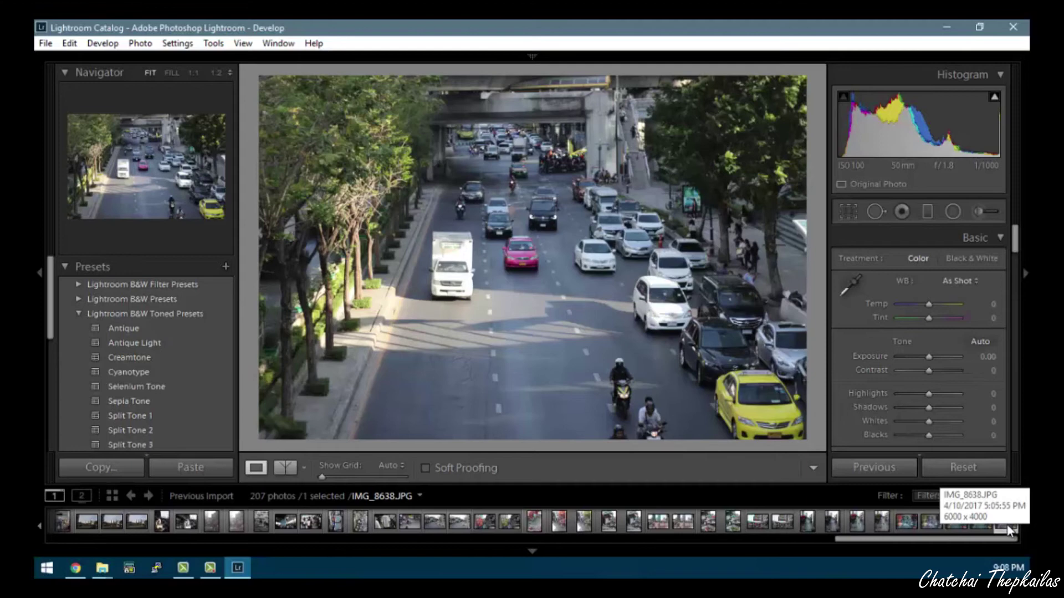
click(1007, 524)
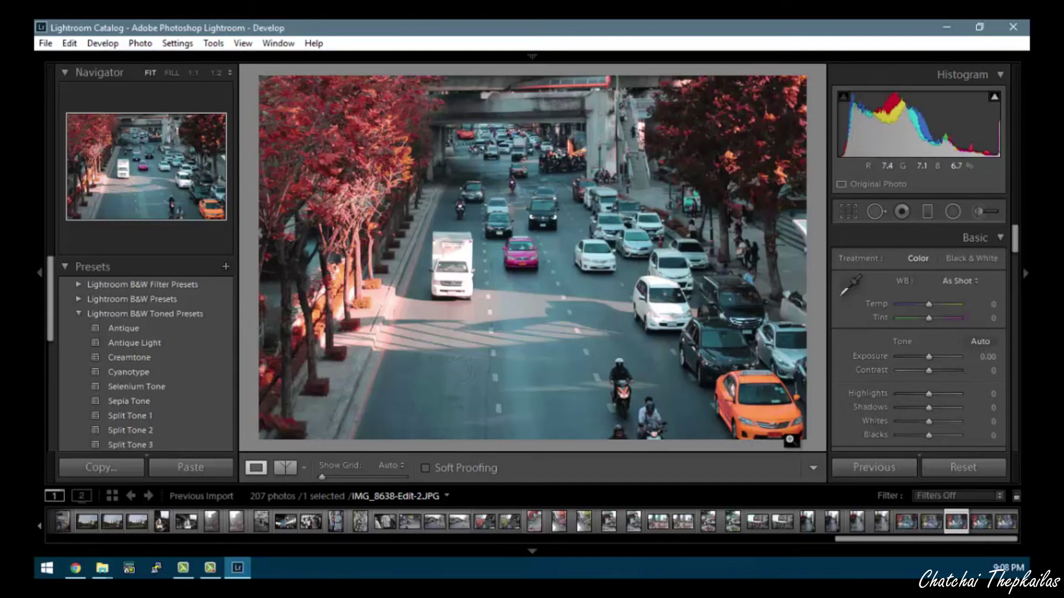
click(1008, 531)
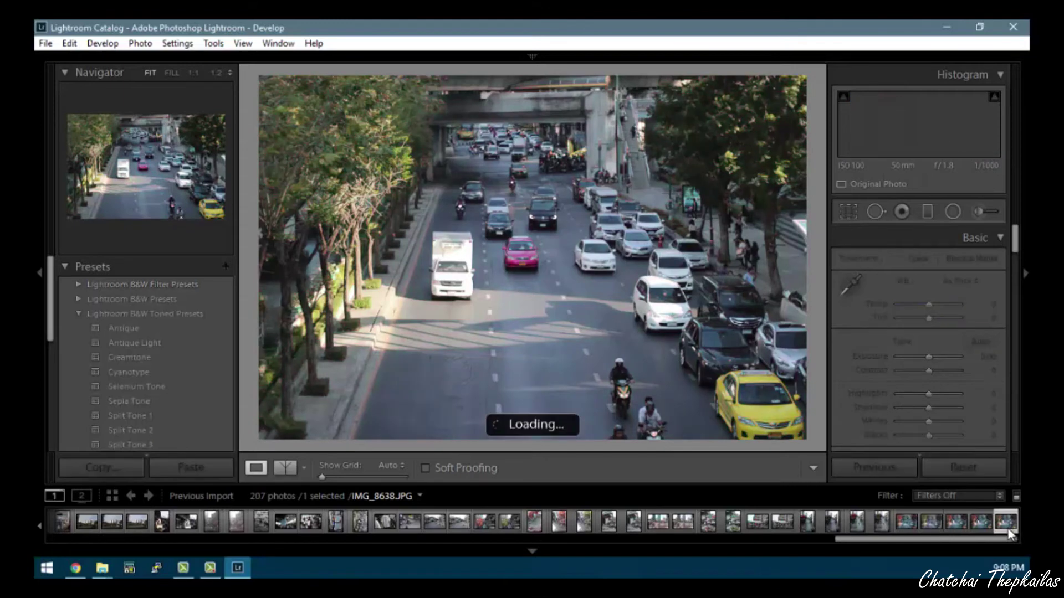
click(958, 526)
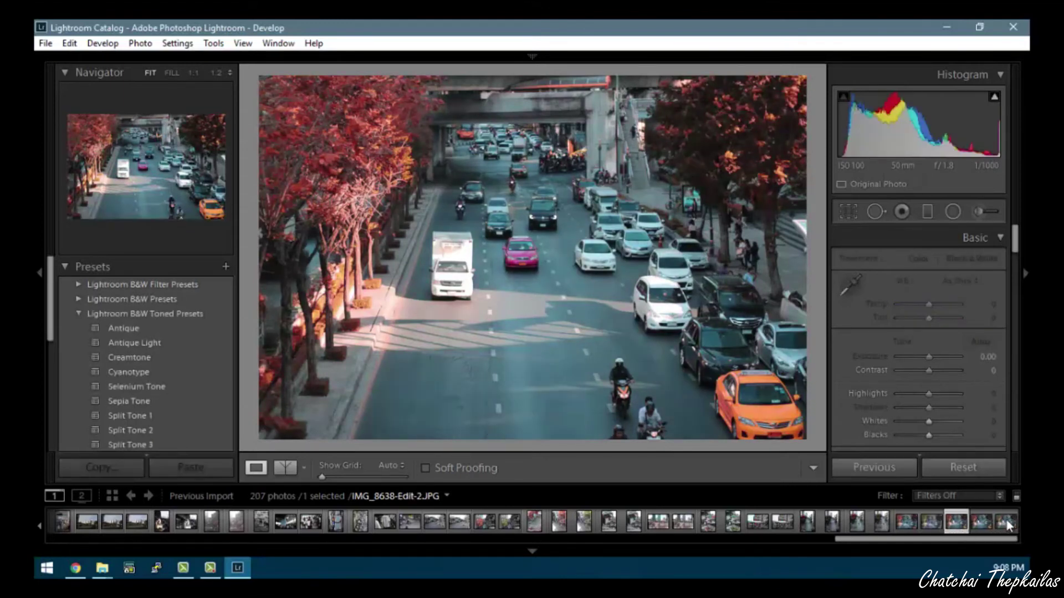
click(952, 524)
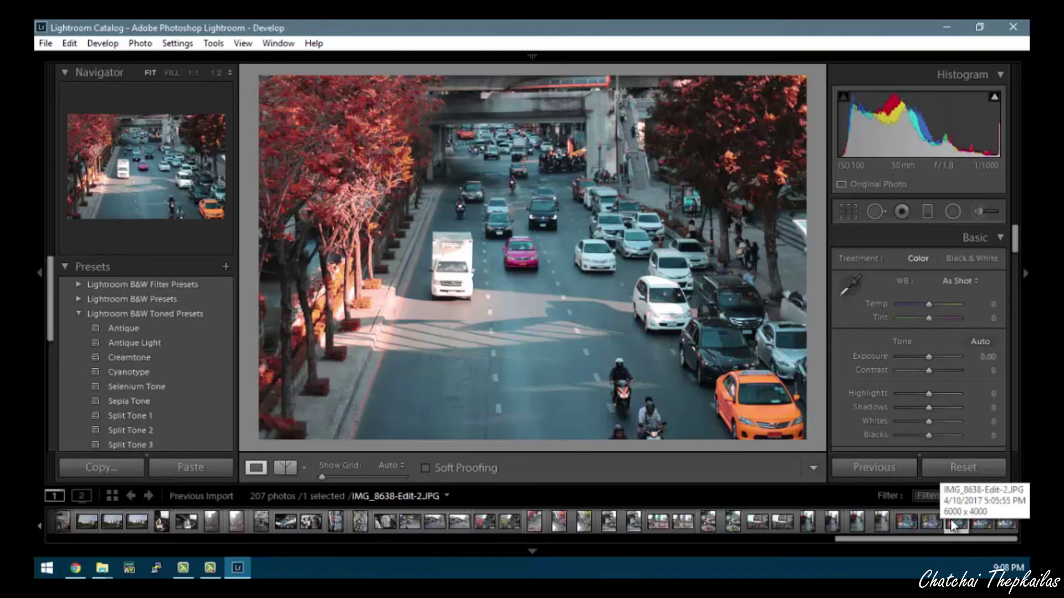
click(1008, 526)
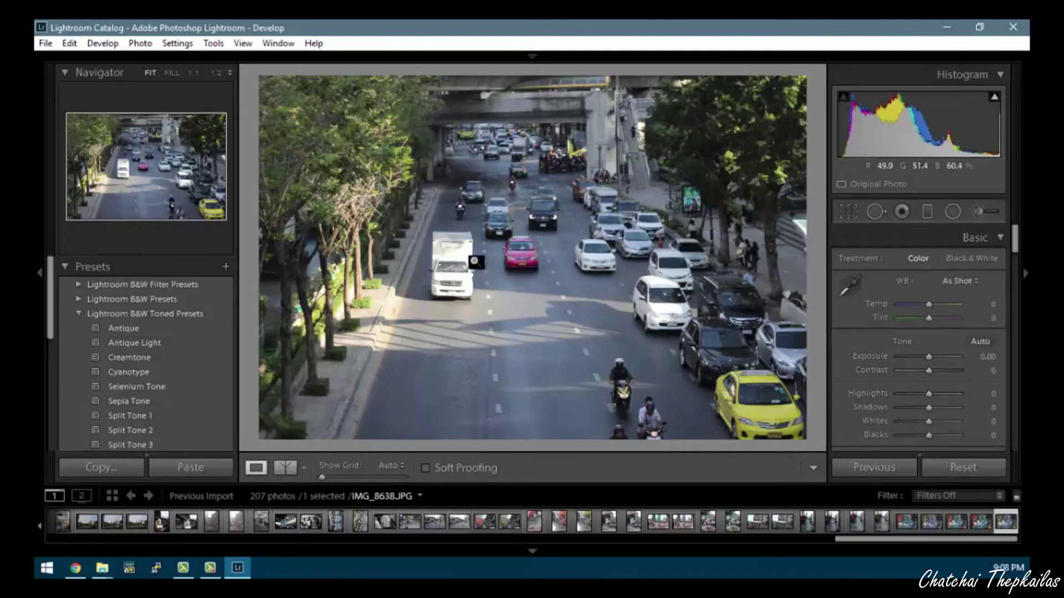
Step: Edit a copy of IMG_8638.JPG in Adobe Photoshop CS6
right_click(524, 259)
mouse_move(626, 259)
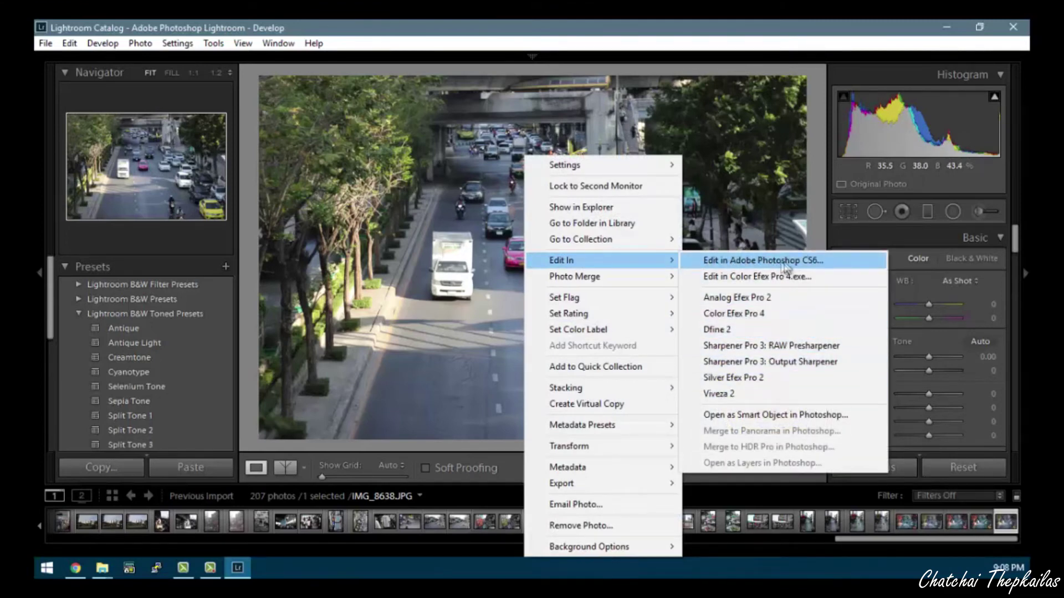
click(836, 261)
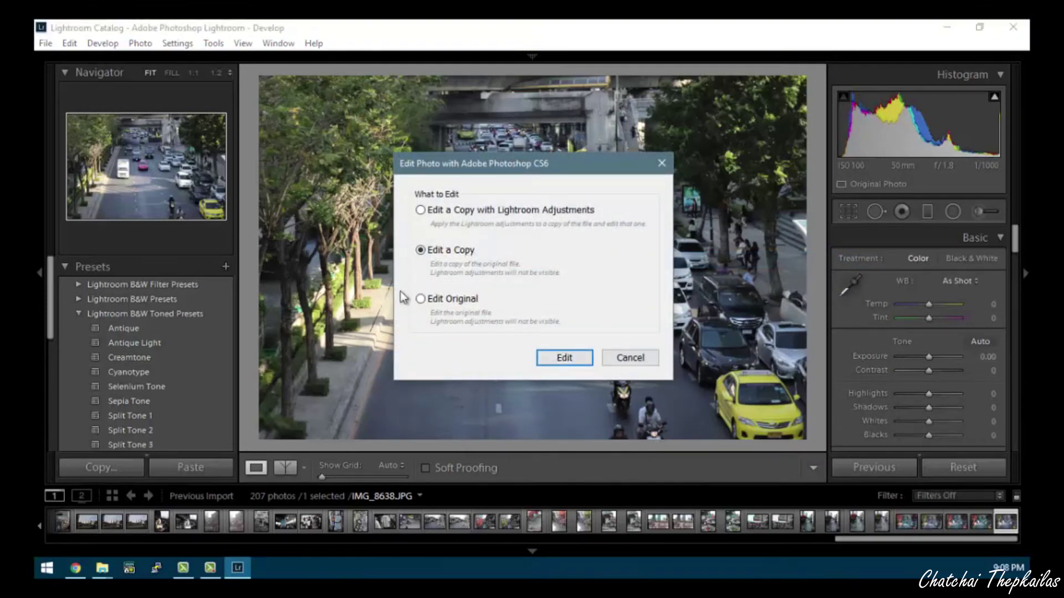
click(565, 357)
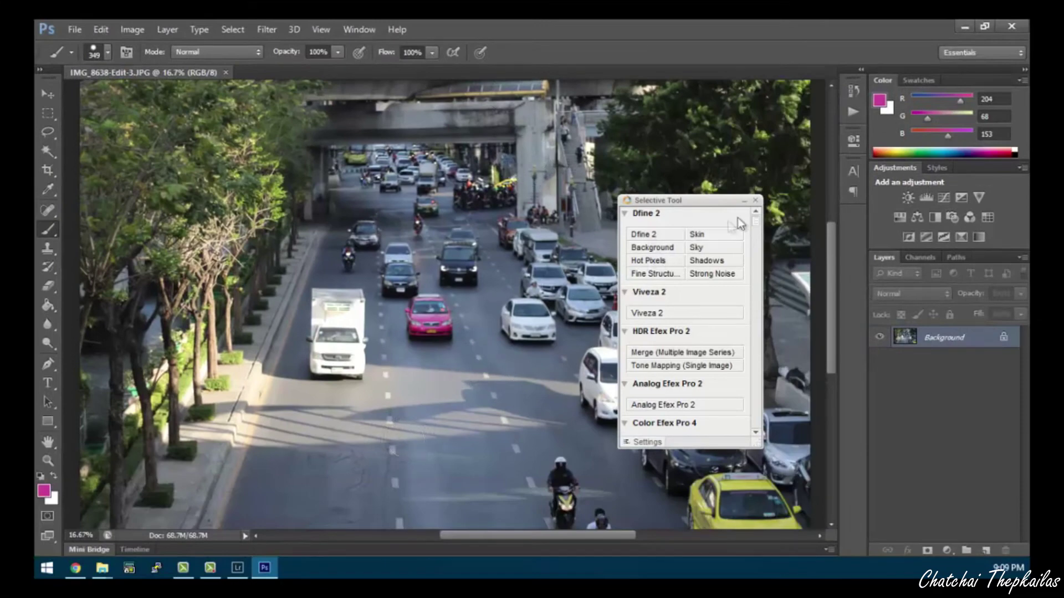
Step: Move the Nik Selective Tool panel to the right, off the photo
drag(706, 201, 797, 194)
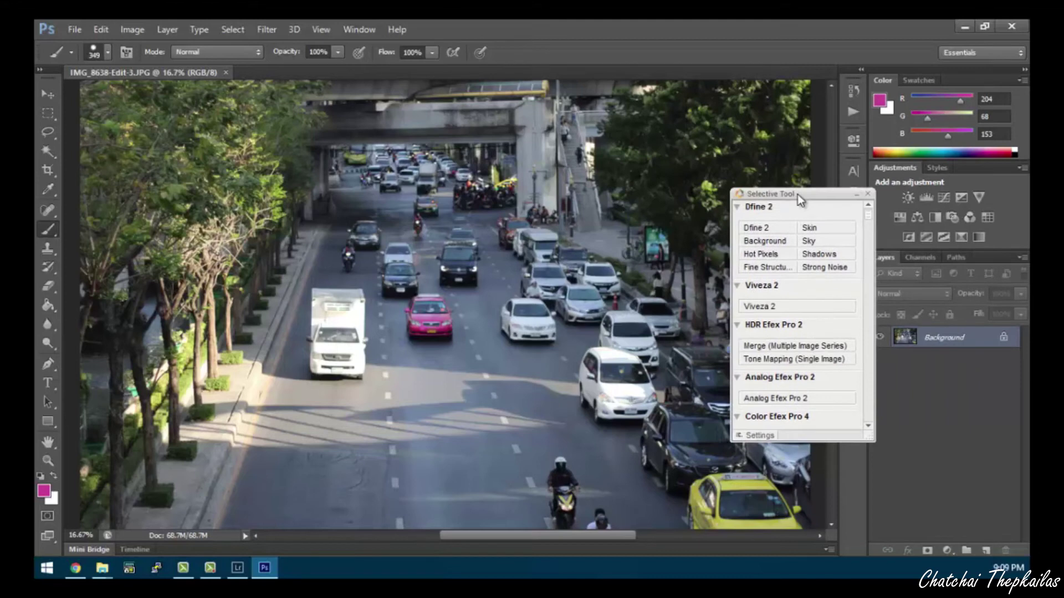
drag(796, 194, 774, 195)
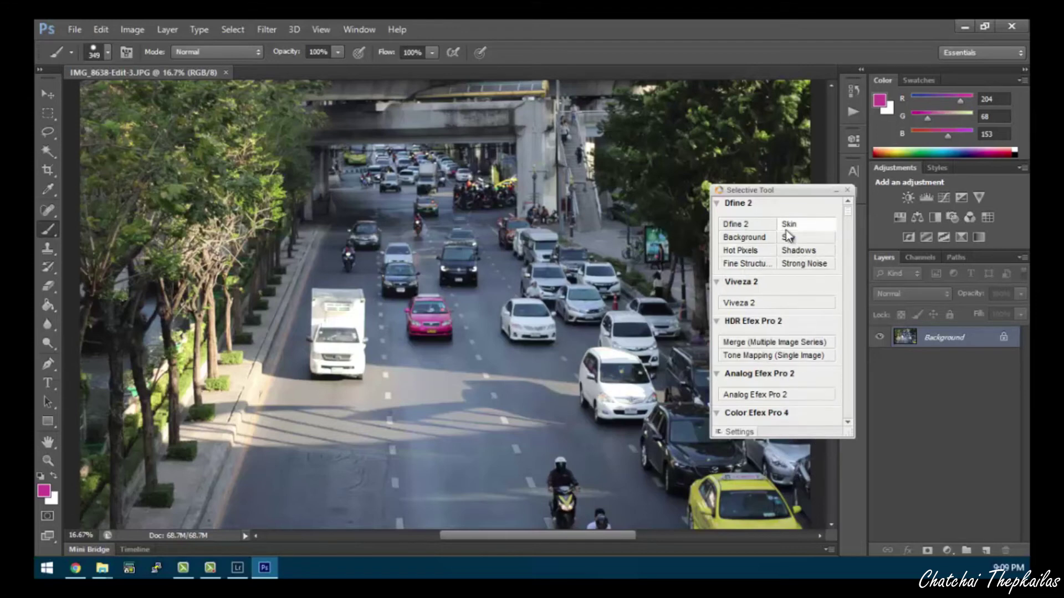
drag(754, 192, 785, 216)
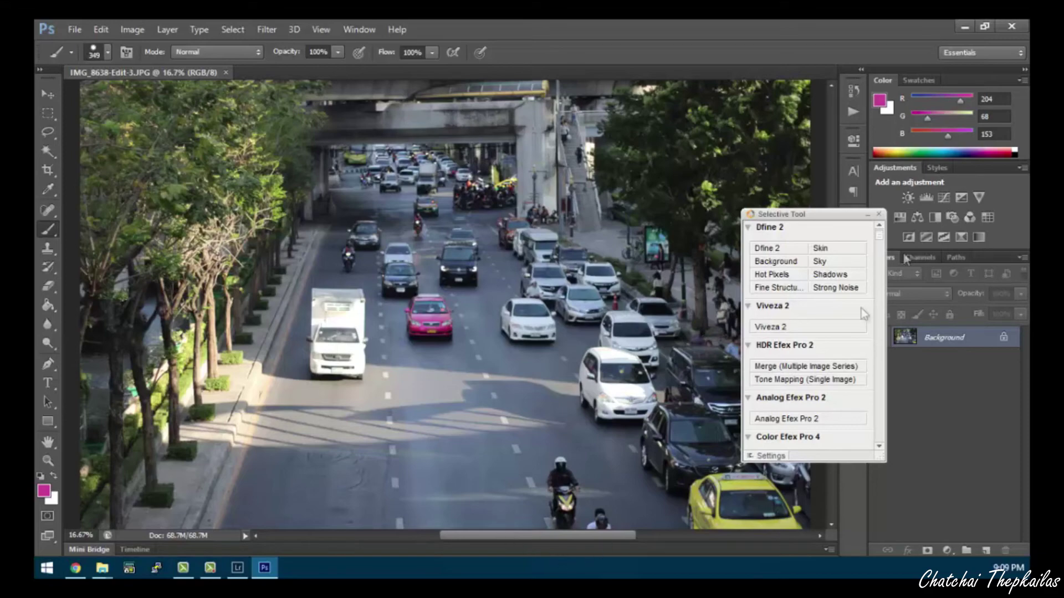
drag(838, 219, 897, 240)
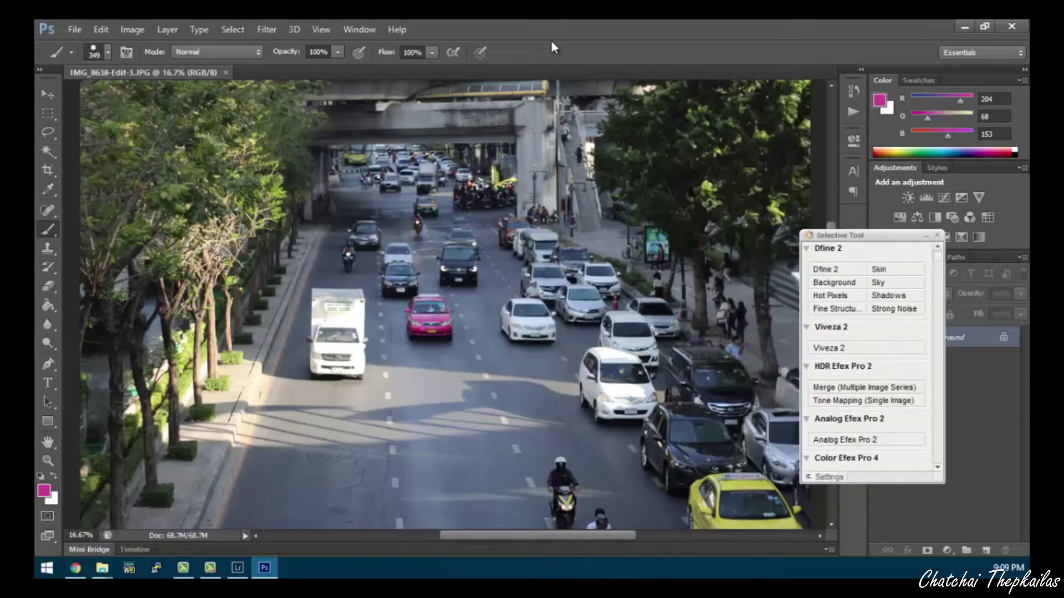
Step: Zoom out to the whole photo and launch Color Efex Pro 4 from the Selective Tool
key(ctrl+minus)
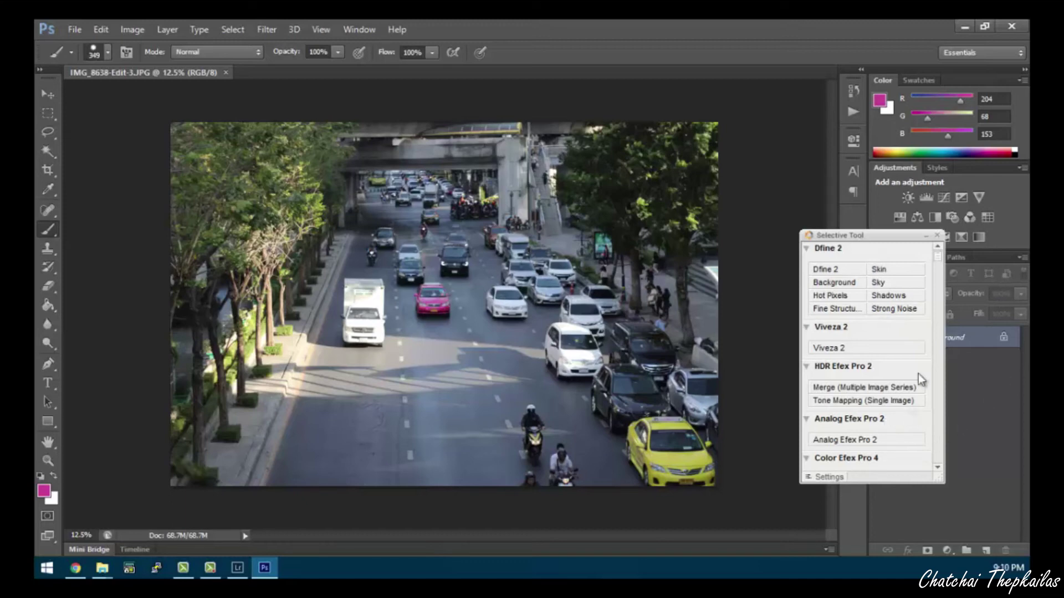
drag(936, 264, 935, 408)
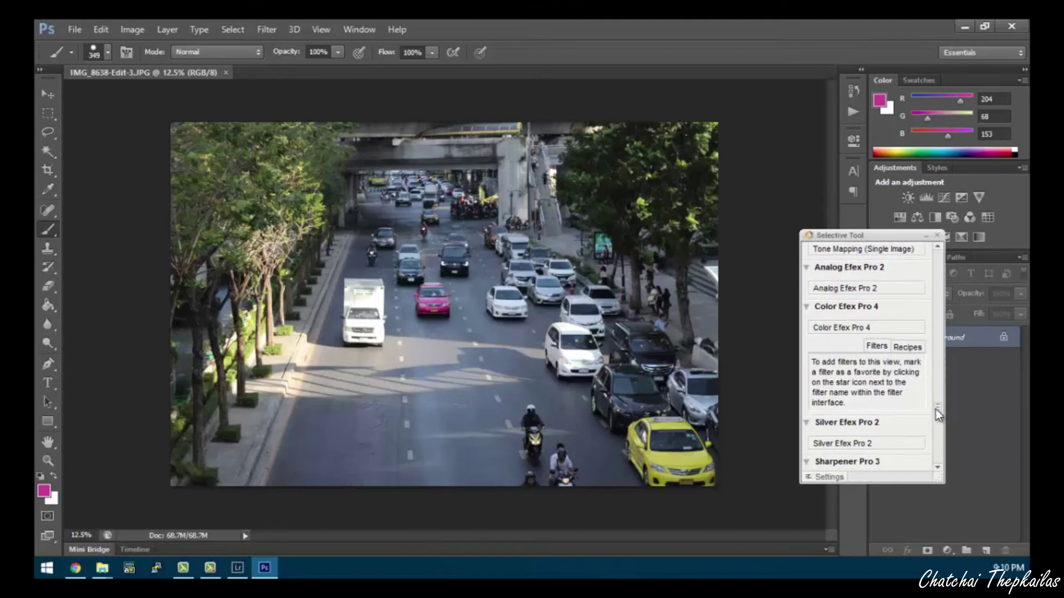
click(841, 330)
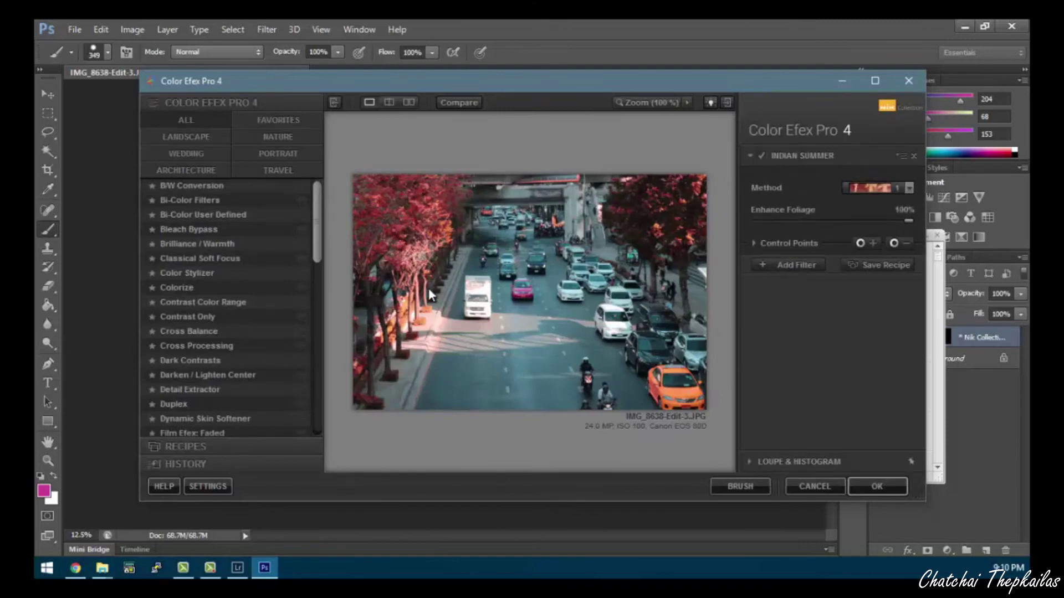
Step: Apply Indian Summer, trying method 2 before settling back on method 1
scroll(299, 253, down, 8)
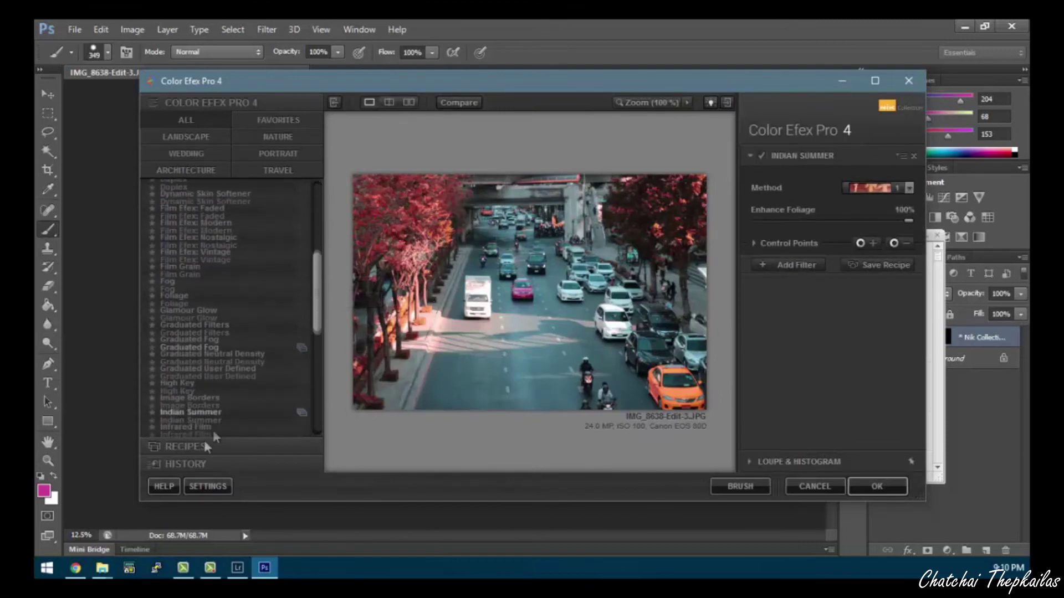
scroll(254, 324, down, 4)
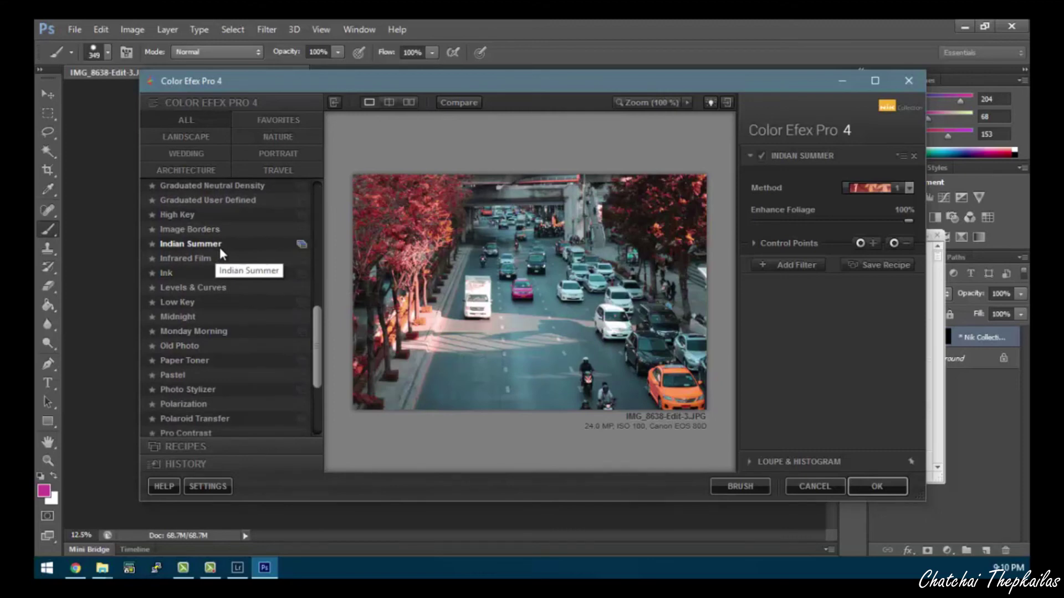
click(893, 185)
click(885, 201)
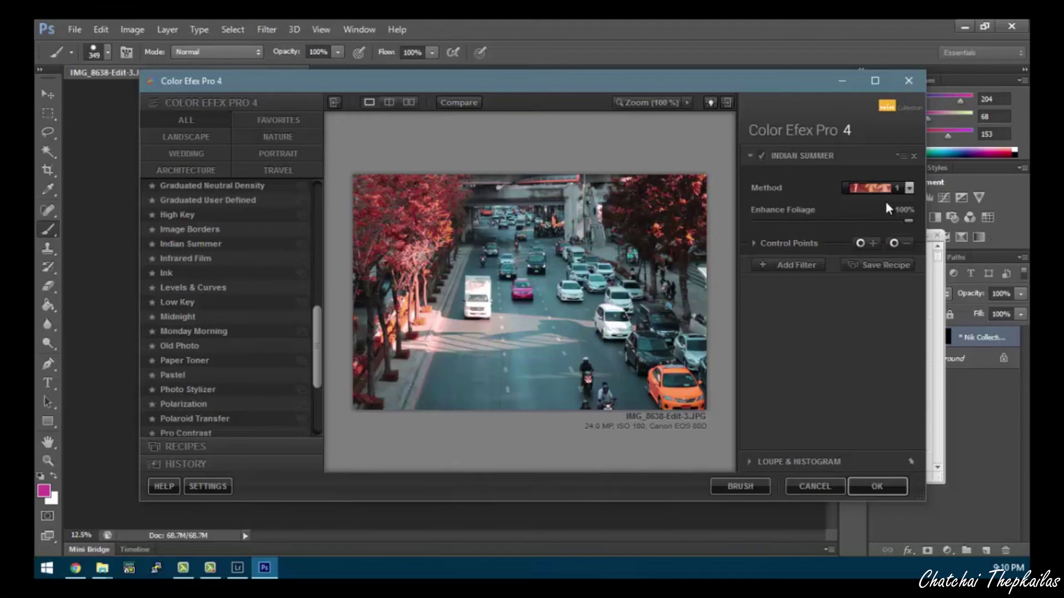
click(893, 188)
click(869, 218)
click(877, 184)
click(872, 204)
Step: Set Enhance Foliage to 100% and send the effect back to Photoshop for brushing
click(809, 220)
drag(824, 220, 908, 222)
click(741, 489)
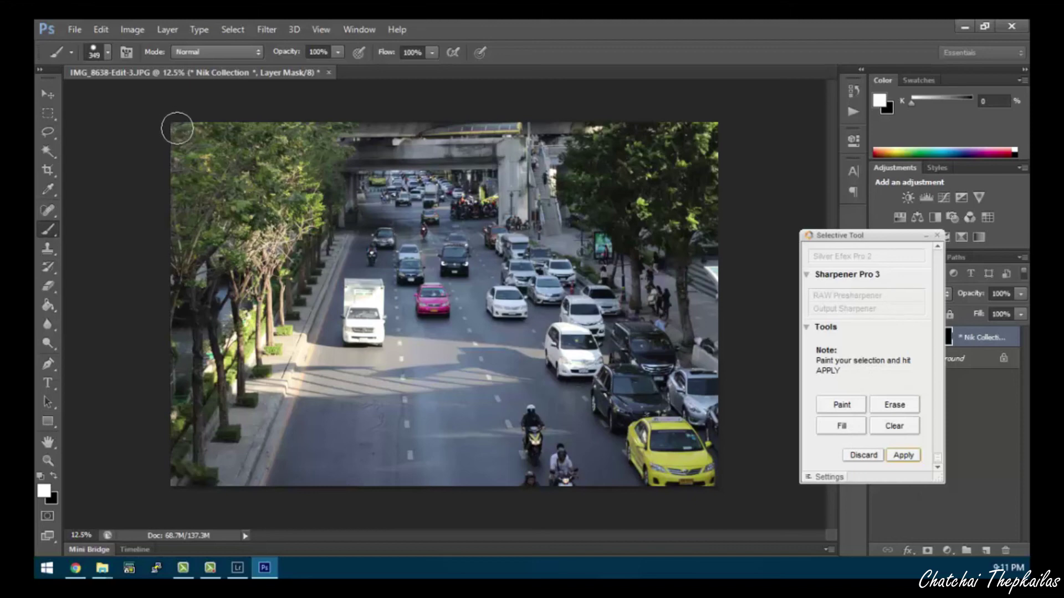
Step: Paint the Indian Summer effect over the left and right trees and apply the mask
mouse_move(178, 123)
mouse_down()
mouse_move(200, 167)
mouse_move(179, 117)
mouse_move(240, 199)
mouse_move(175, 451)
mouse_move(185, 214)
mouse_move(214, 415)
mouse_move(201, 488)
mouse_move(253, 316)
mouse_move(294, 266)
mouse_move(292, 303)
mouse_move(316, 256)
mouse_move(324, 184)
mouse_move(318, 227)
mouse_move(310, 169)
mouse_move(343, 127)
mouse_move(238, 131)
mouse_move(177, 222)
mouse_move(266, 193)
mouse_move(269, 222)
mouse_move(275, 144)
mouse_move(189, 413)
mouse_move(229, 382)
mouse_up()
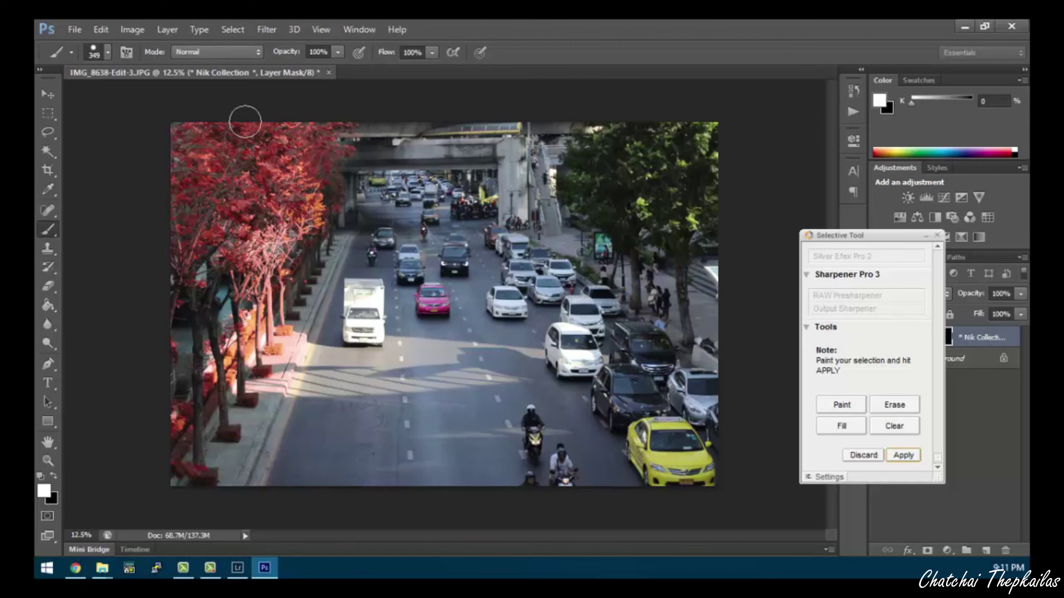
mouse_move(665, 194)
mouse_down()
mouse_move(651, 147)
mouse_move(603, 129)
mouse_move(563, 188)
mouse_move(595, 227)
mouse_up()
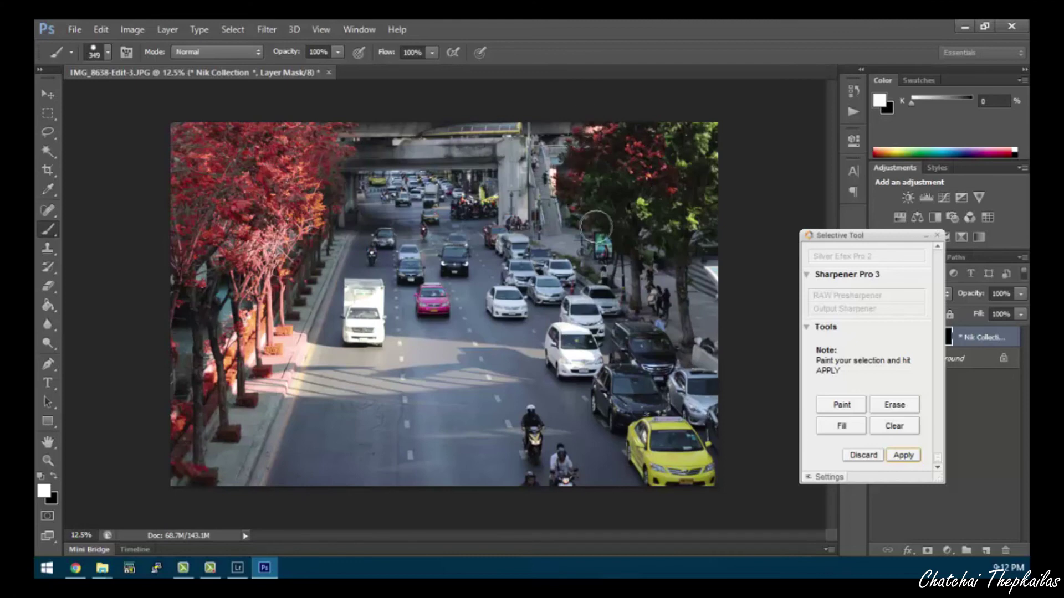
mouse_move(674, 253)
mouse_down()
mouse_move(662, 219)
mouse_move(709, 181)
mouse_move(672, 213)
mouse_move(628, 218)
mouse_move(586, 173)
mouse_move(588, 197)
mouse_move(603, 155)
mouse_move(658, 132)
mouse_move(647, 141)
mouse_move(765, 133)
mouse_move(741, 132)
mouse_move(709, 164)
mouse_move(698, 228)
mouse_move(658, 228)
mouse_move(678, 252)
mouse_move(731, 273)
mouse_move(691, 277)
mouse_move(689, 260)
mouse_move(687, 309)
mouse_move(692, 293)
mouse_move(654, 259)
mouse_move(594, 255)
mouse_move(621, 274)
mouse_move(557, 232)
mouse_move(577, 240)
mouse_move(548, 234)
mouse_move(633, 253)
mouse_move(656, 237)
mouse_move(686, 125)
mouse_move(660, 159)
mouse_up()
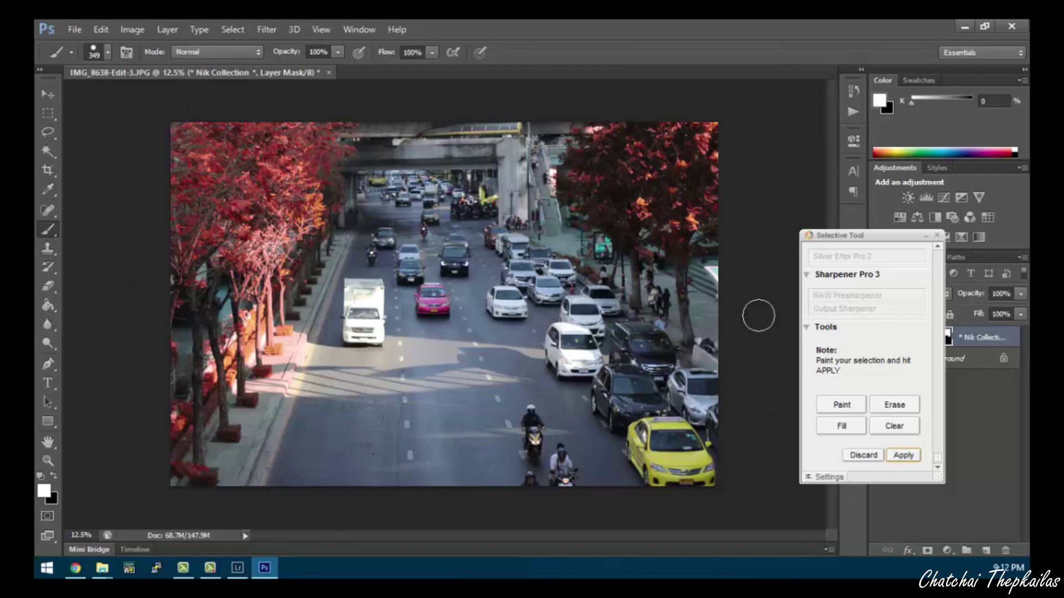
click(906, 458)
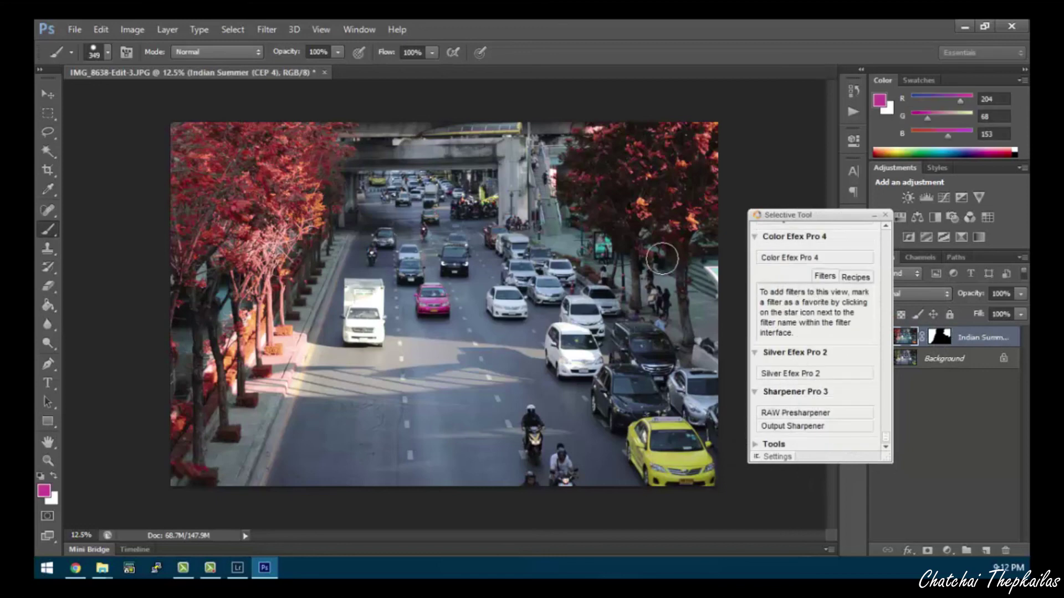
Step: Open Save for Web, position the dialog, and set the preview zoom to 12.5%
click(75, 30)
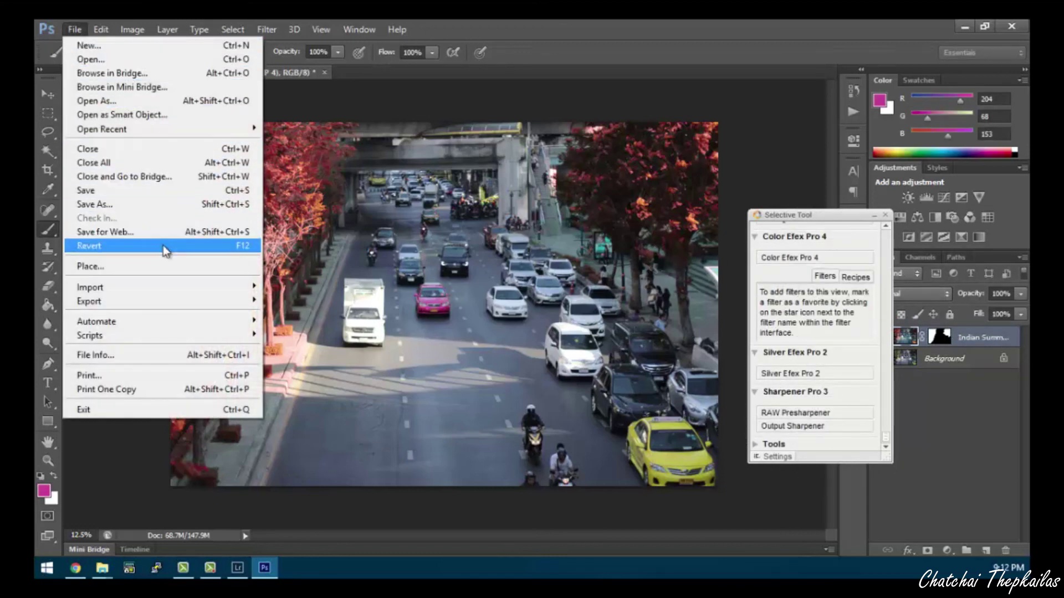
click(162, 231)
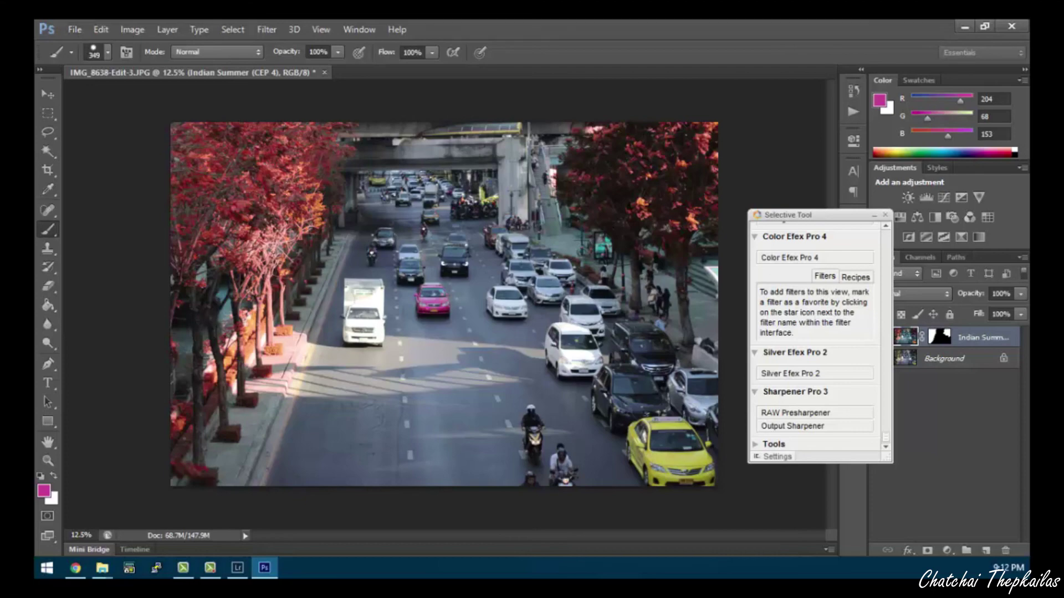
key(ctrl+alt+shift+s)
drag(459, 88, 542, 53)
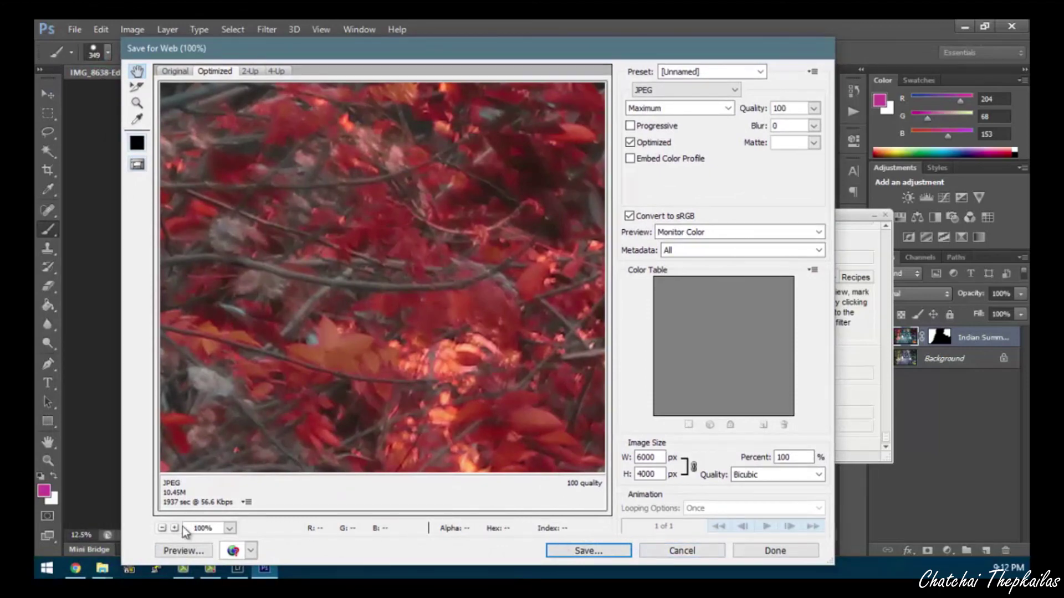
click(162, 528)
click(162, 528)
click(162, 528)
click(162, 528)
click(162, 528)
click(162, 528)
click(162, 528)
click(162, 528)
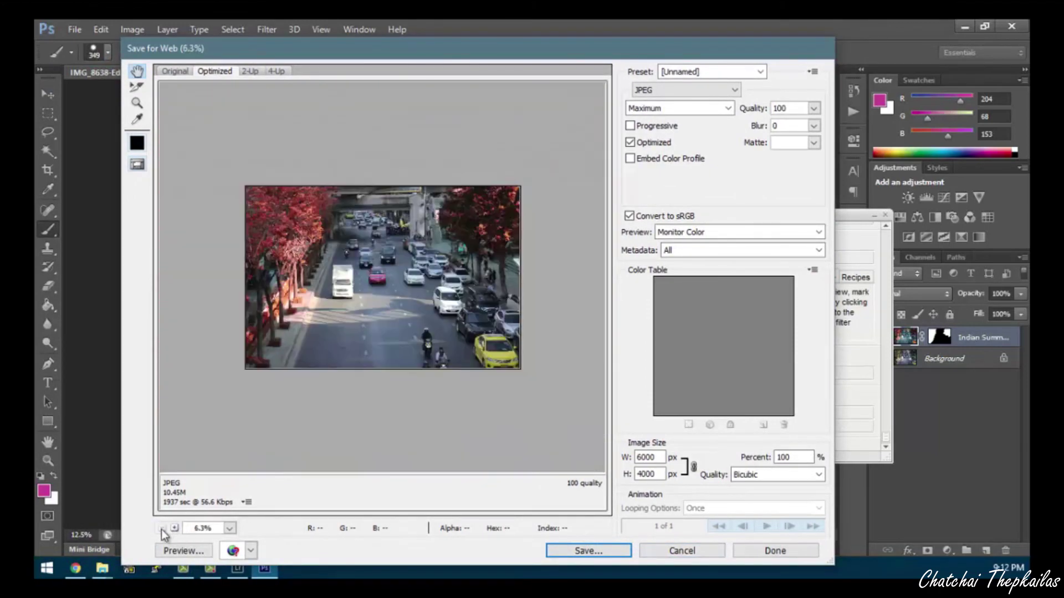
click(176, 528)
drag(211, 383, 307, 388)
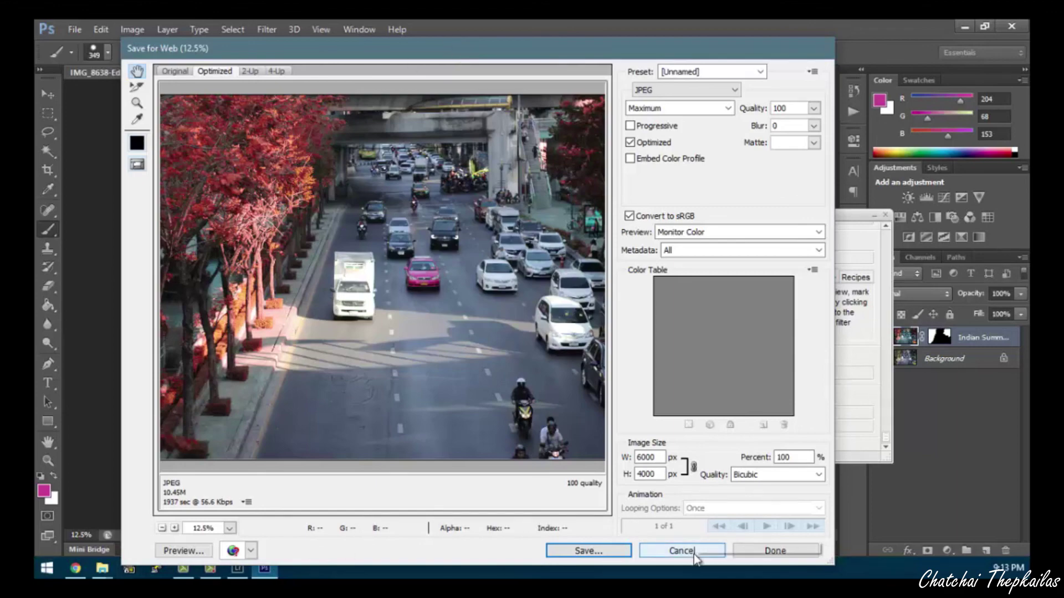
Step: Cancel the Save for Web dialog without exporting
click(685, 551)
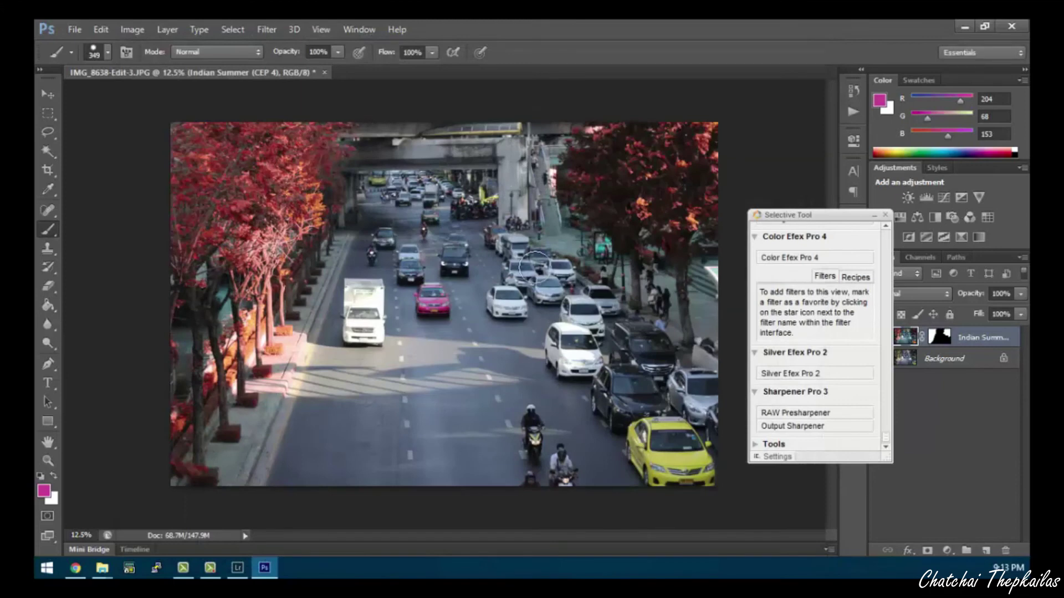